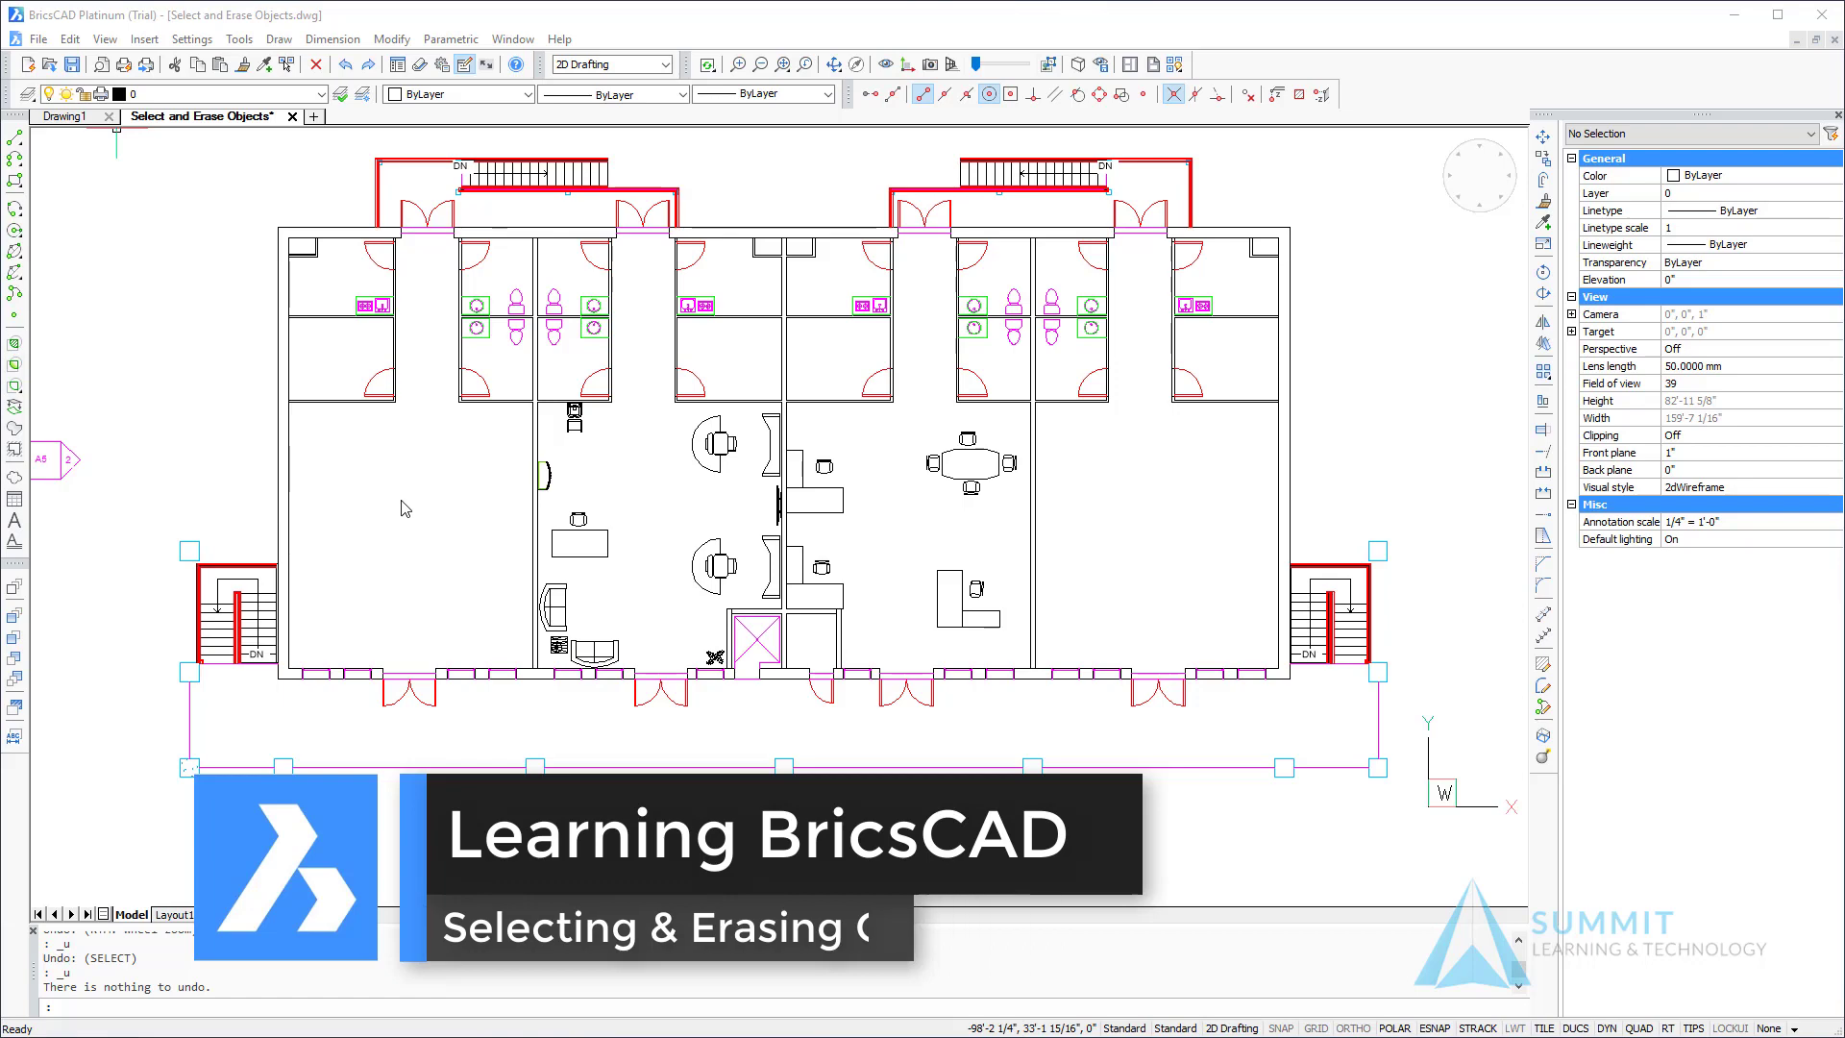
- Zoom to drawing extents, then zoom in until the central offices' desks, chairs and conference table fill the view
type("z")
key("Return")
type("e")
key("Return")
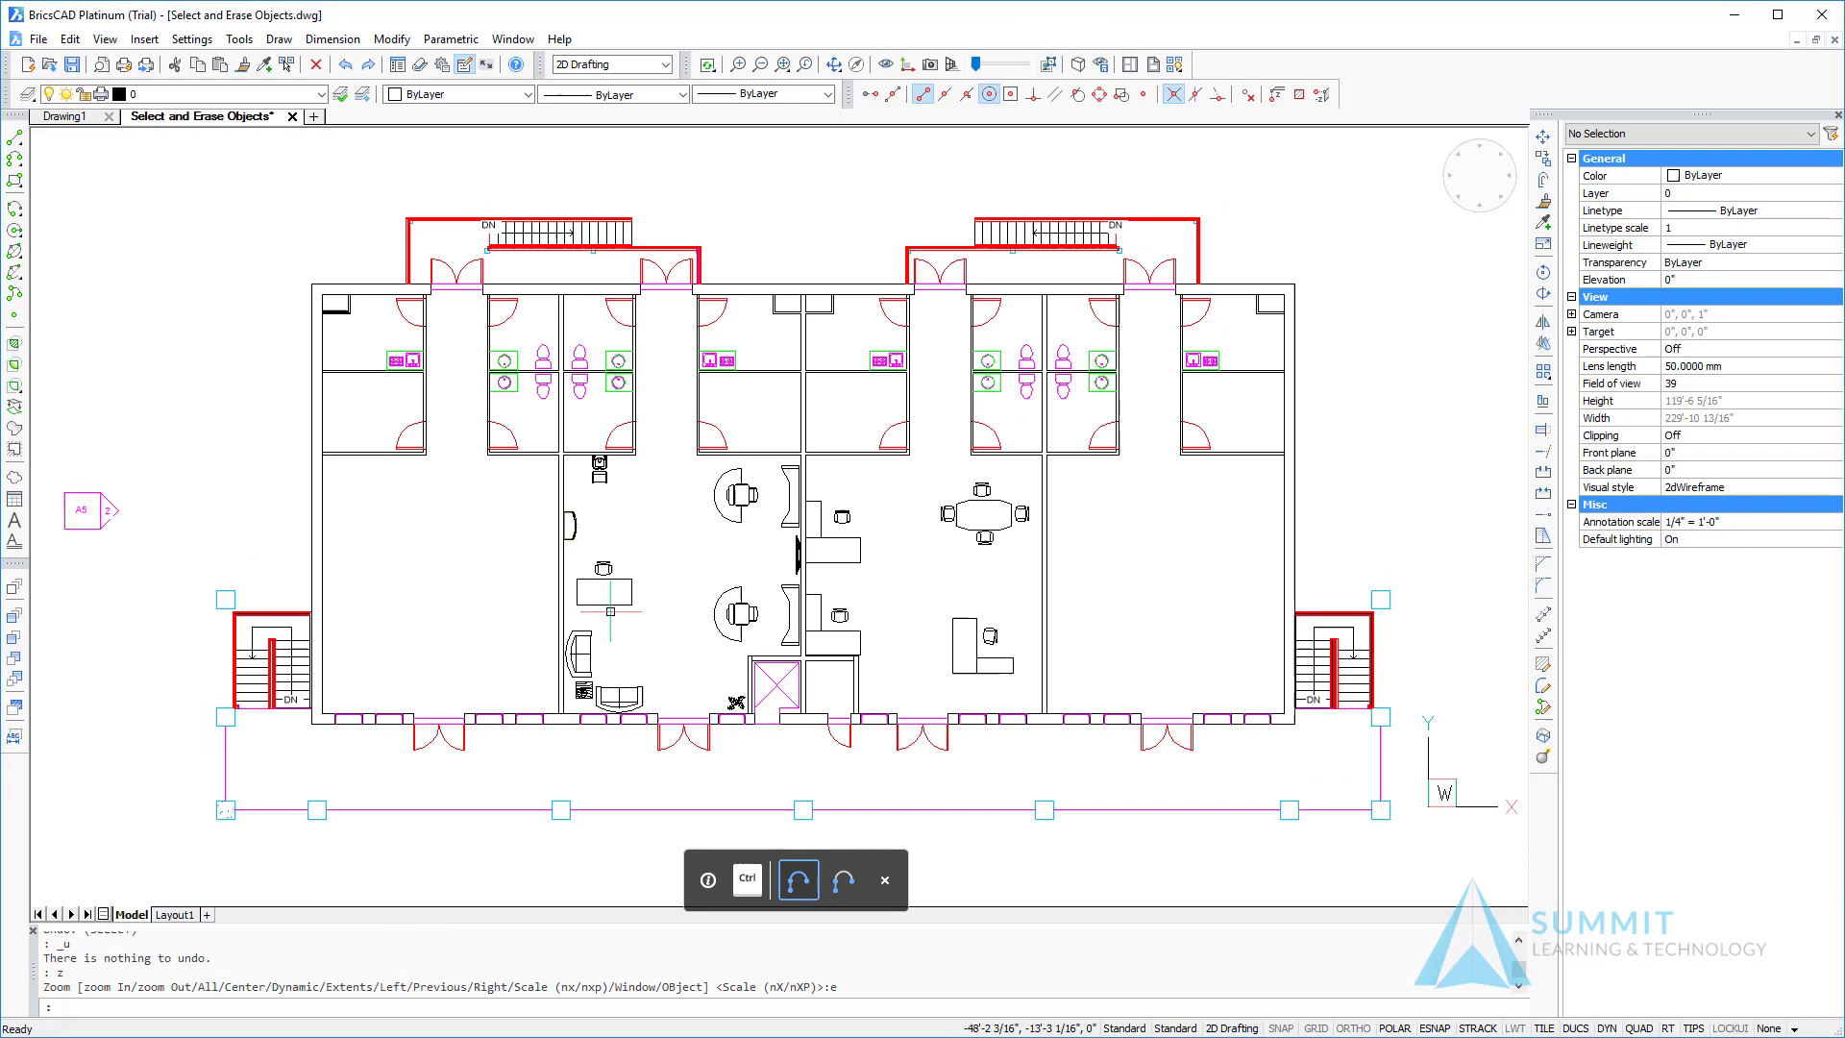
scroll(610, 611, "up", 1)
scroll(596, 602, "up", 1)
scroll(582, 592, "up", 1)
scroll(581, 591, "up", 1)
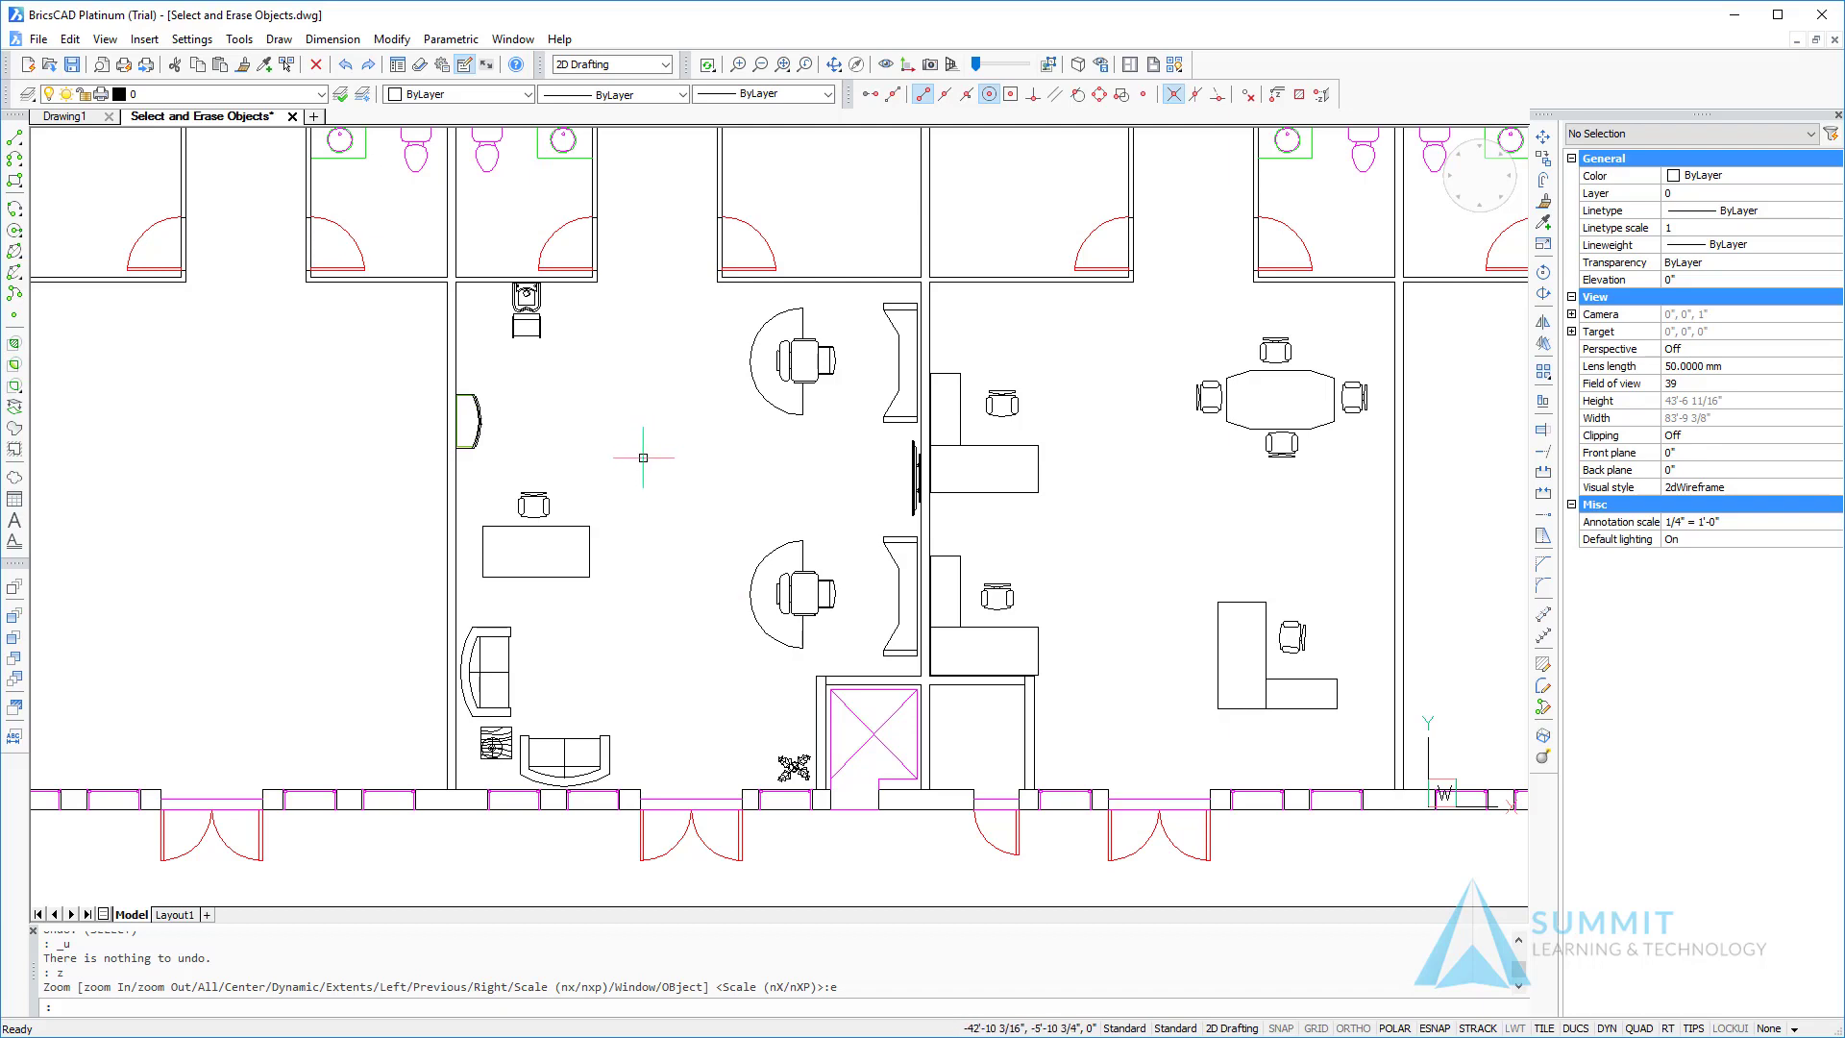
left_click(759, 396)
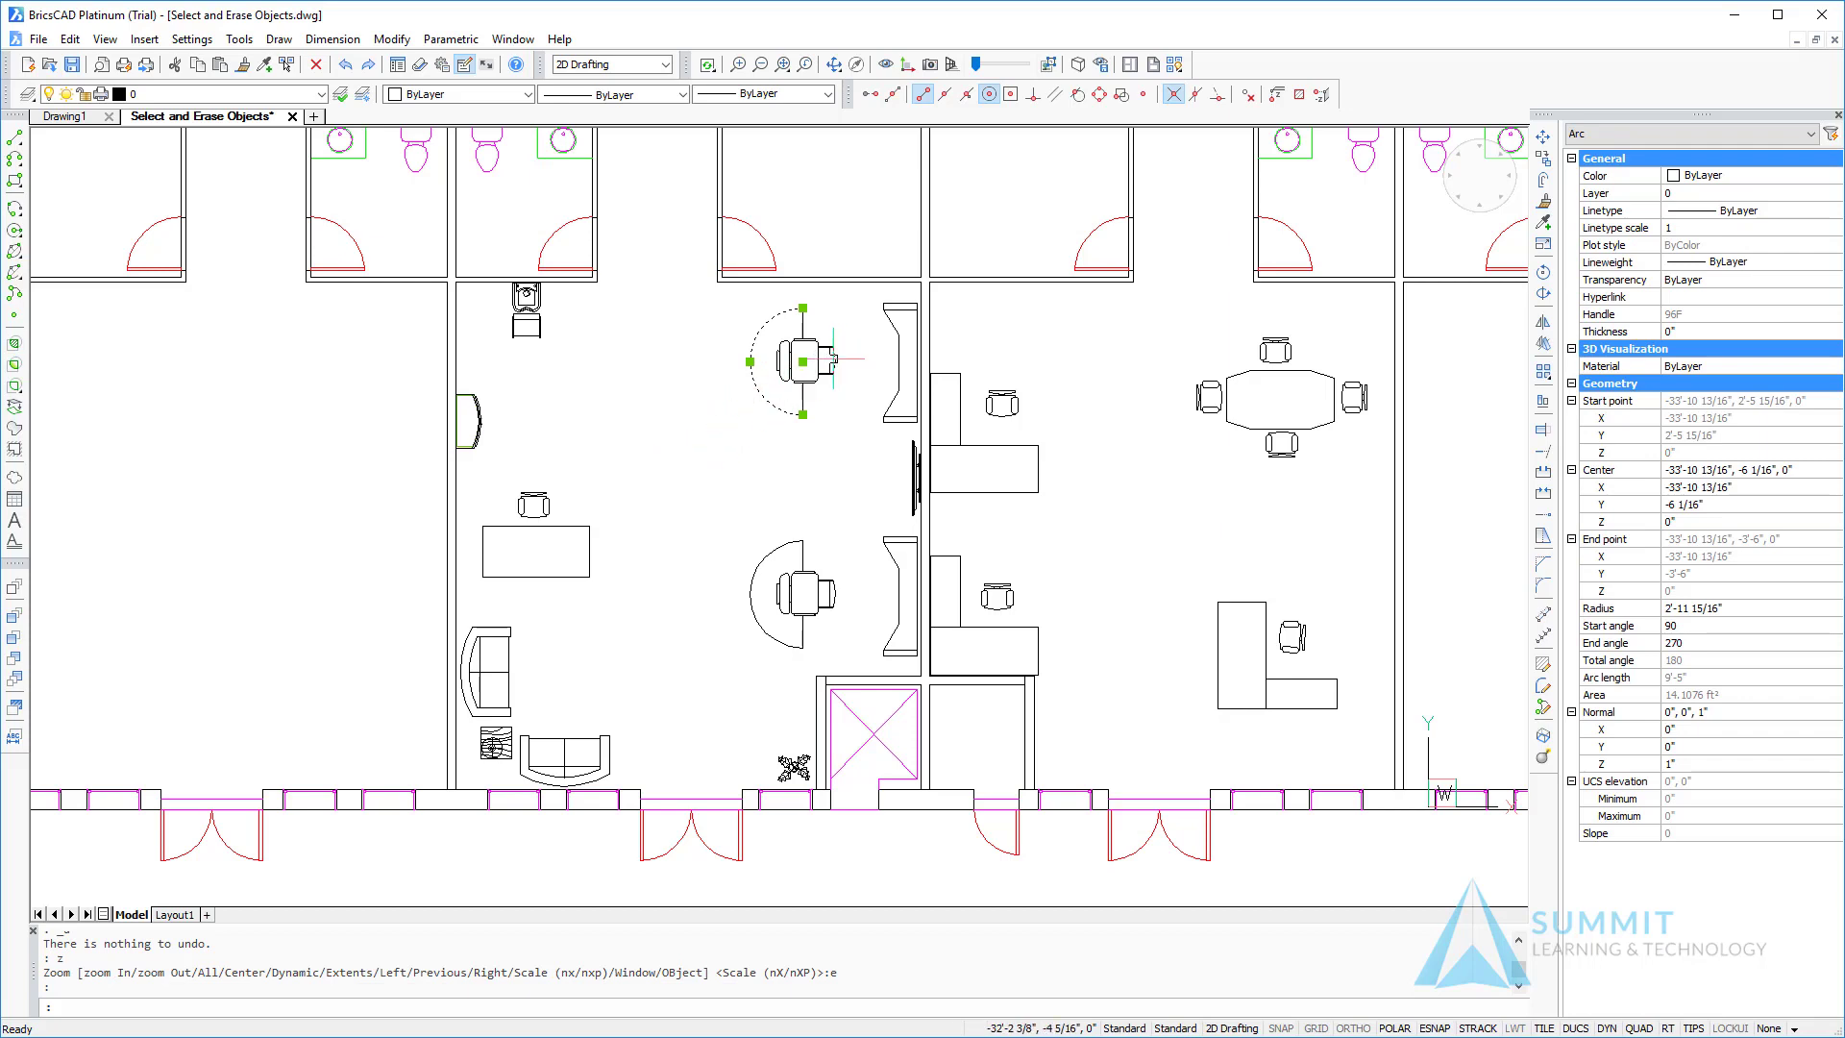
left_click(832, 360)
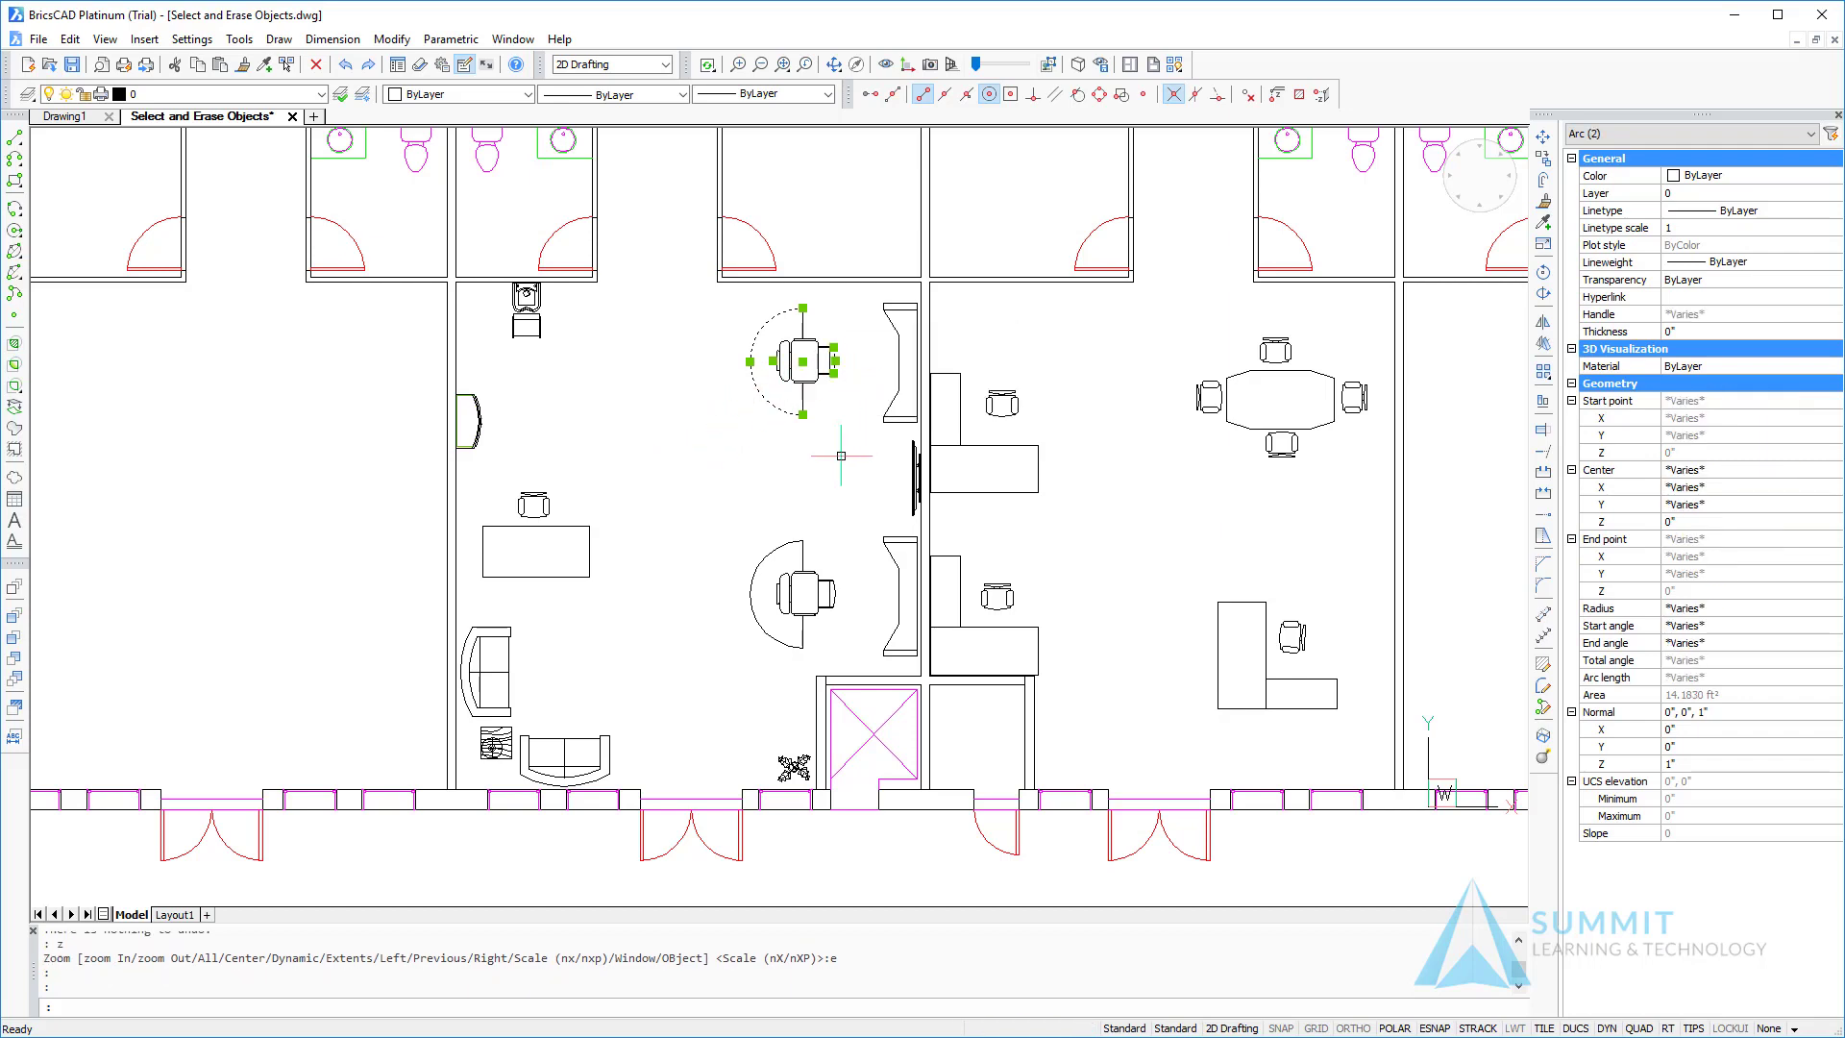
left_click(317, 65)
left_click(345, 64)
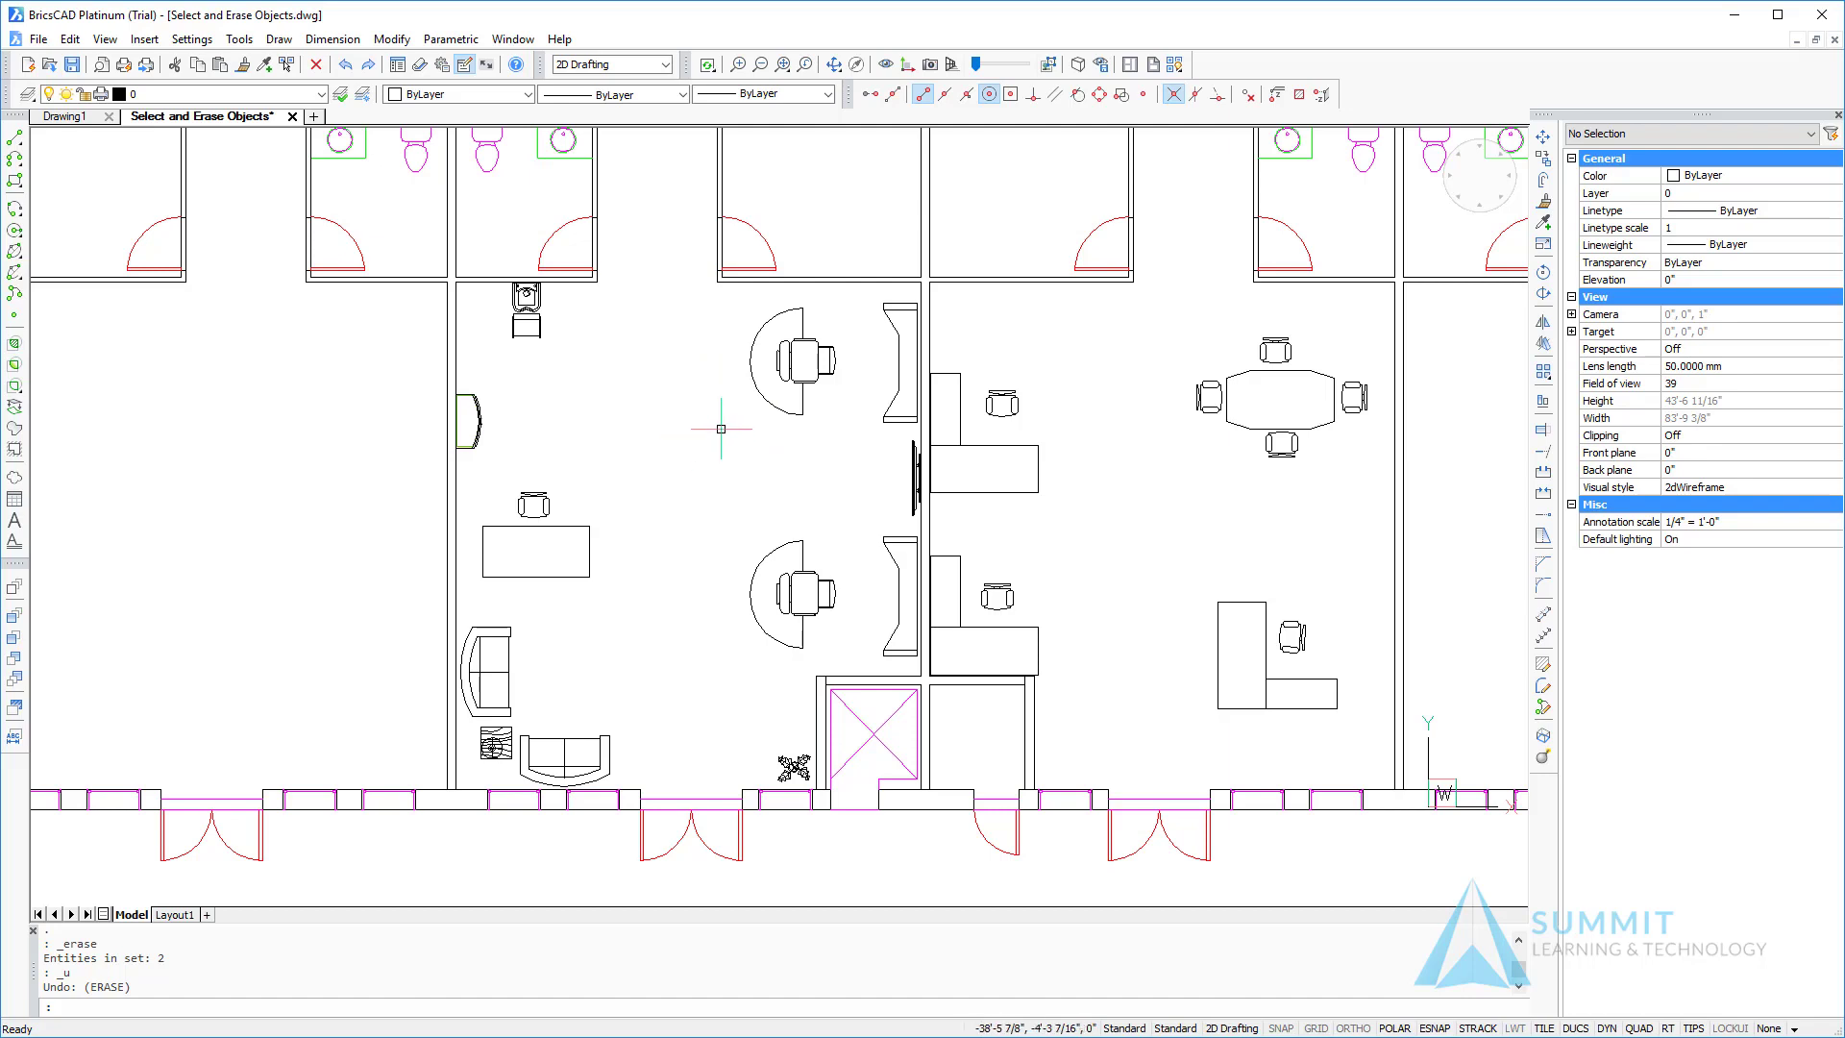
left_click(720, 429)
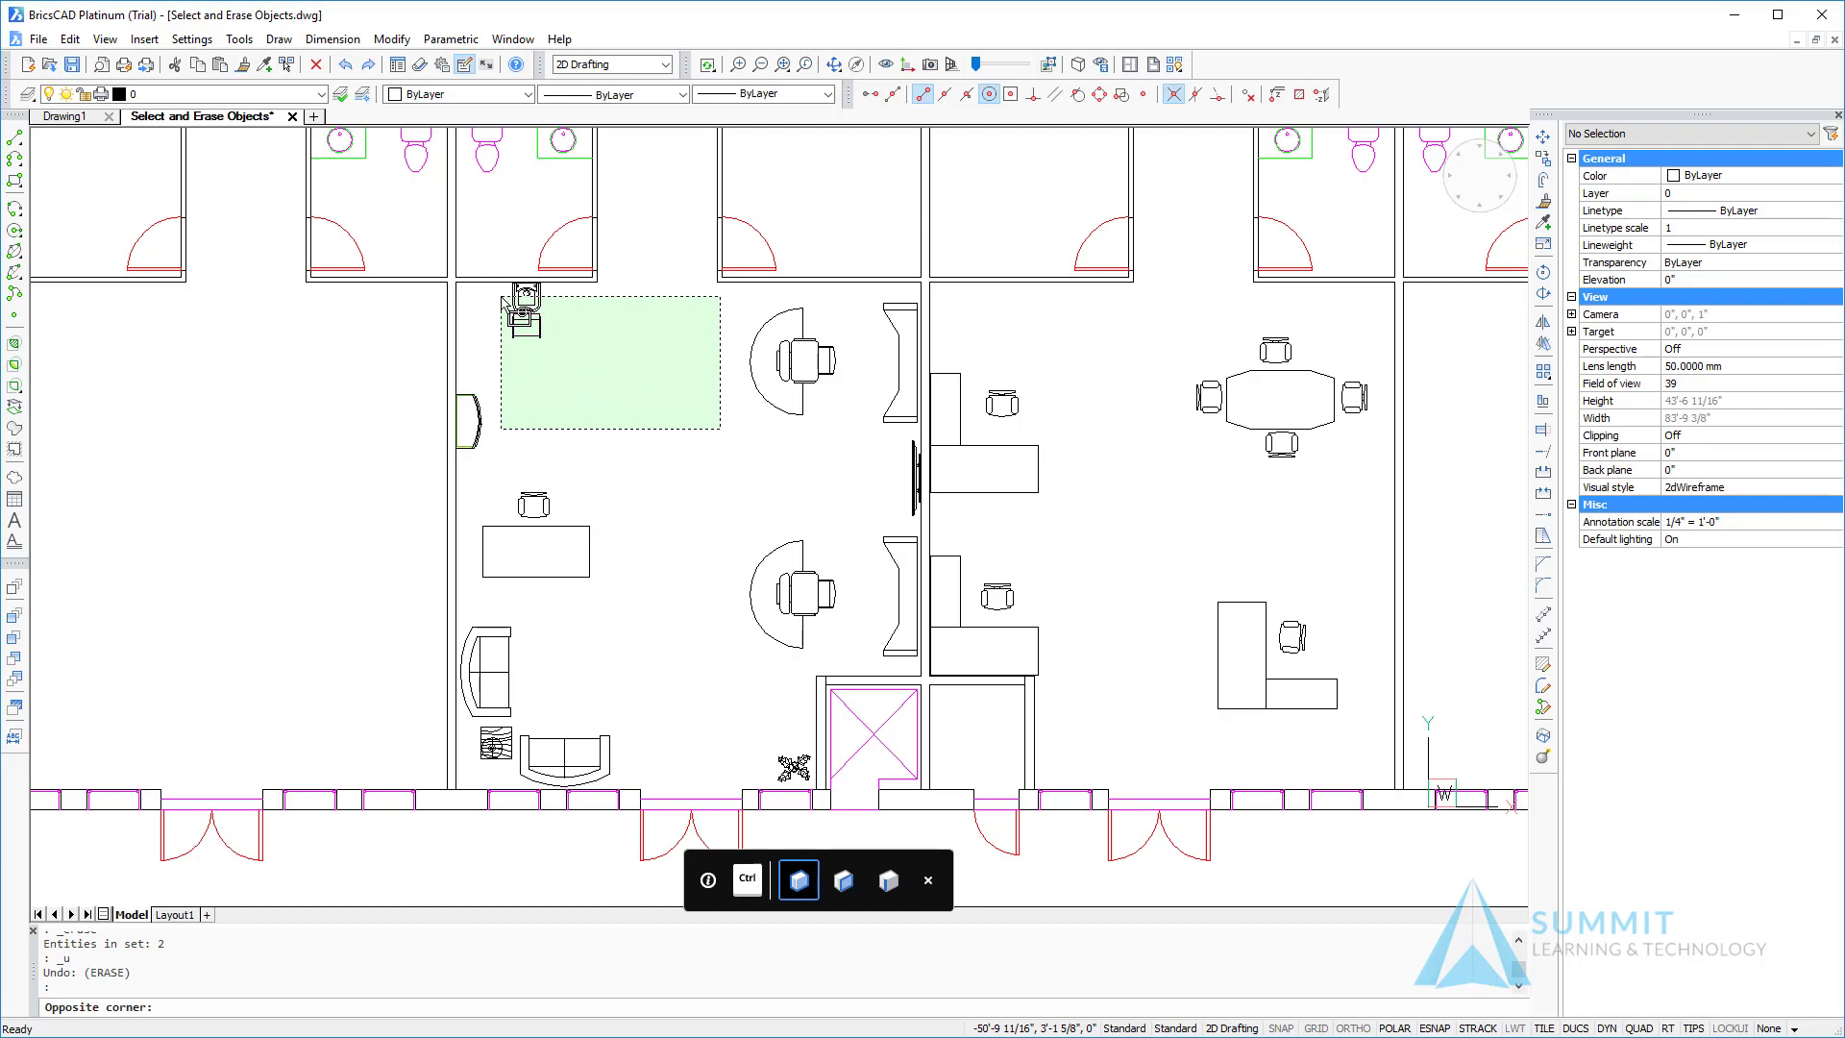
left_click(851, 298)
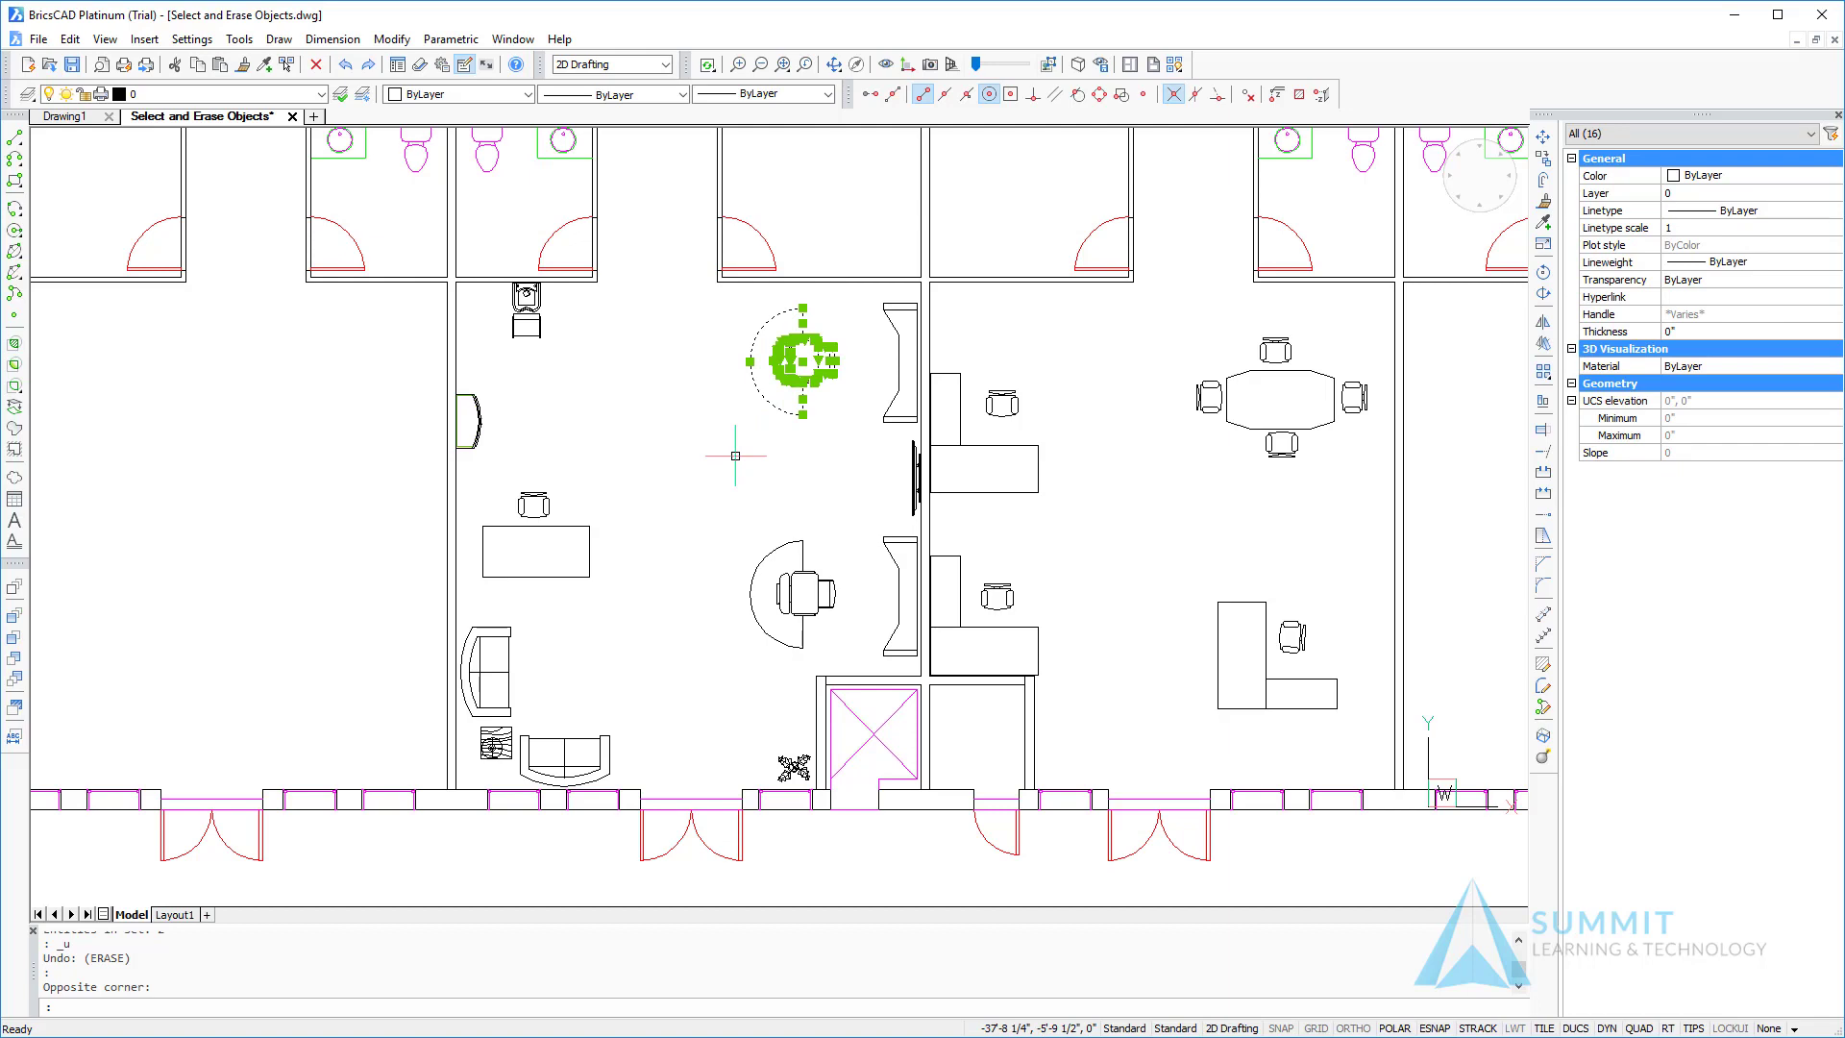
left_click(795, 179, "ctrl")
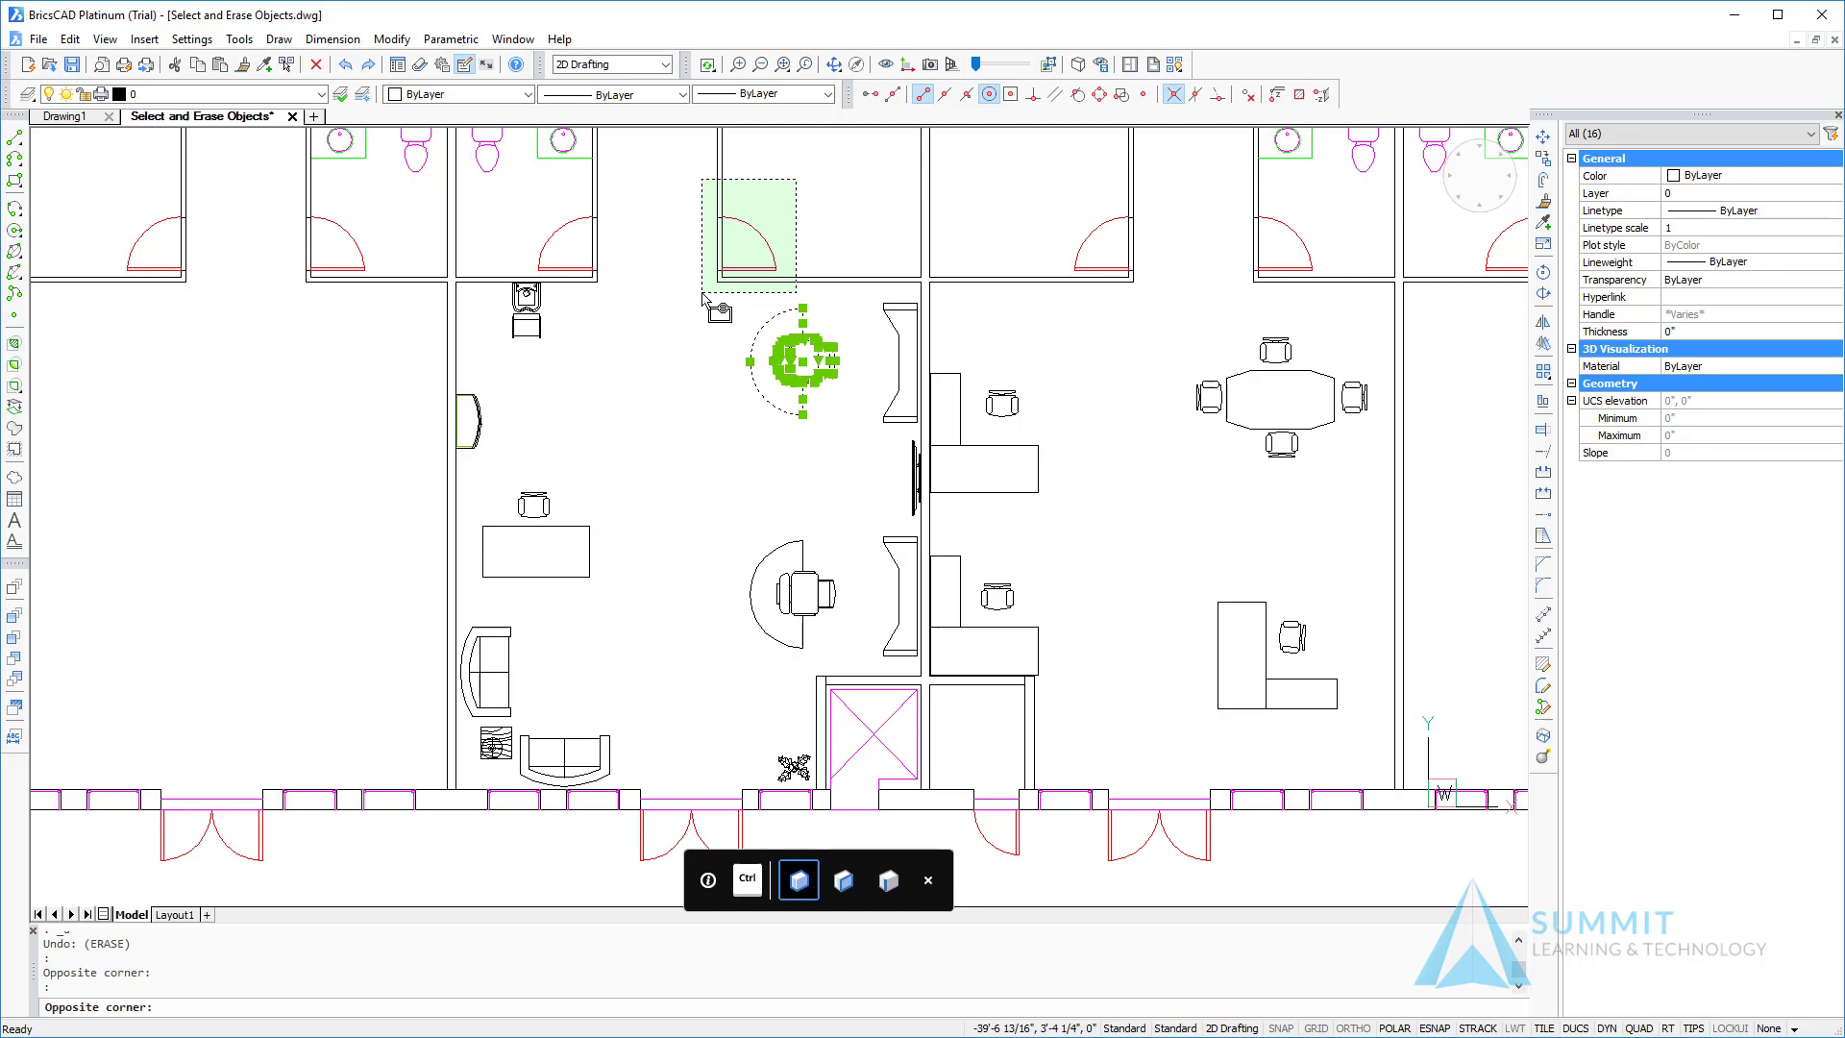
left_click(702, 293)
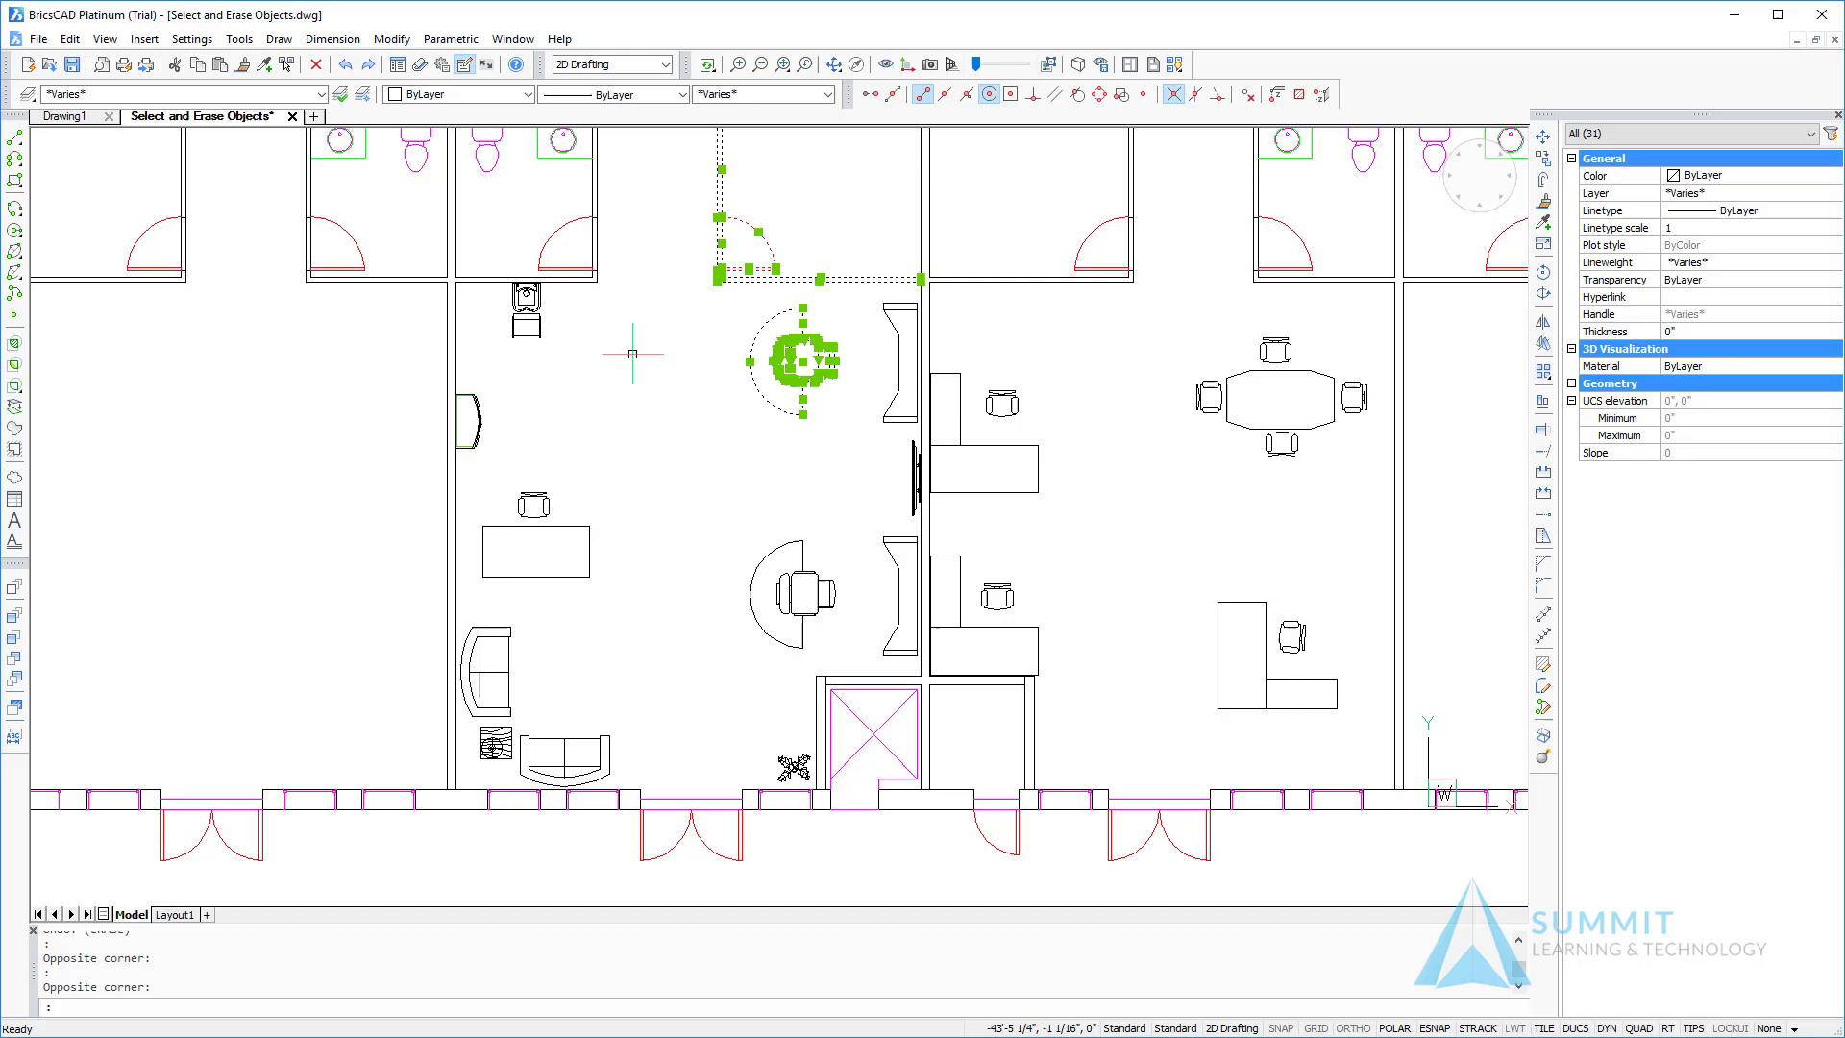
key("Escape")
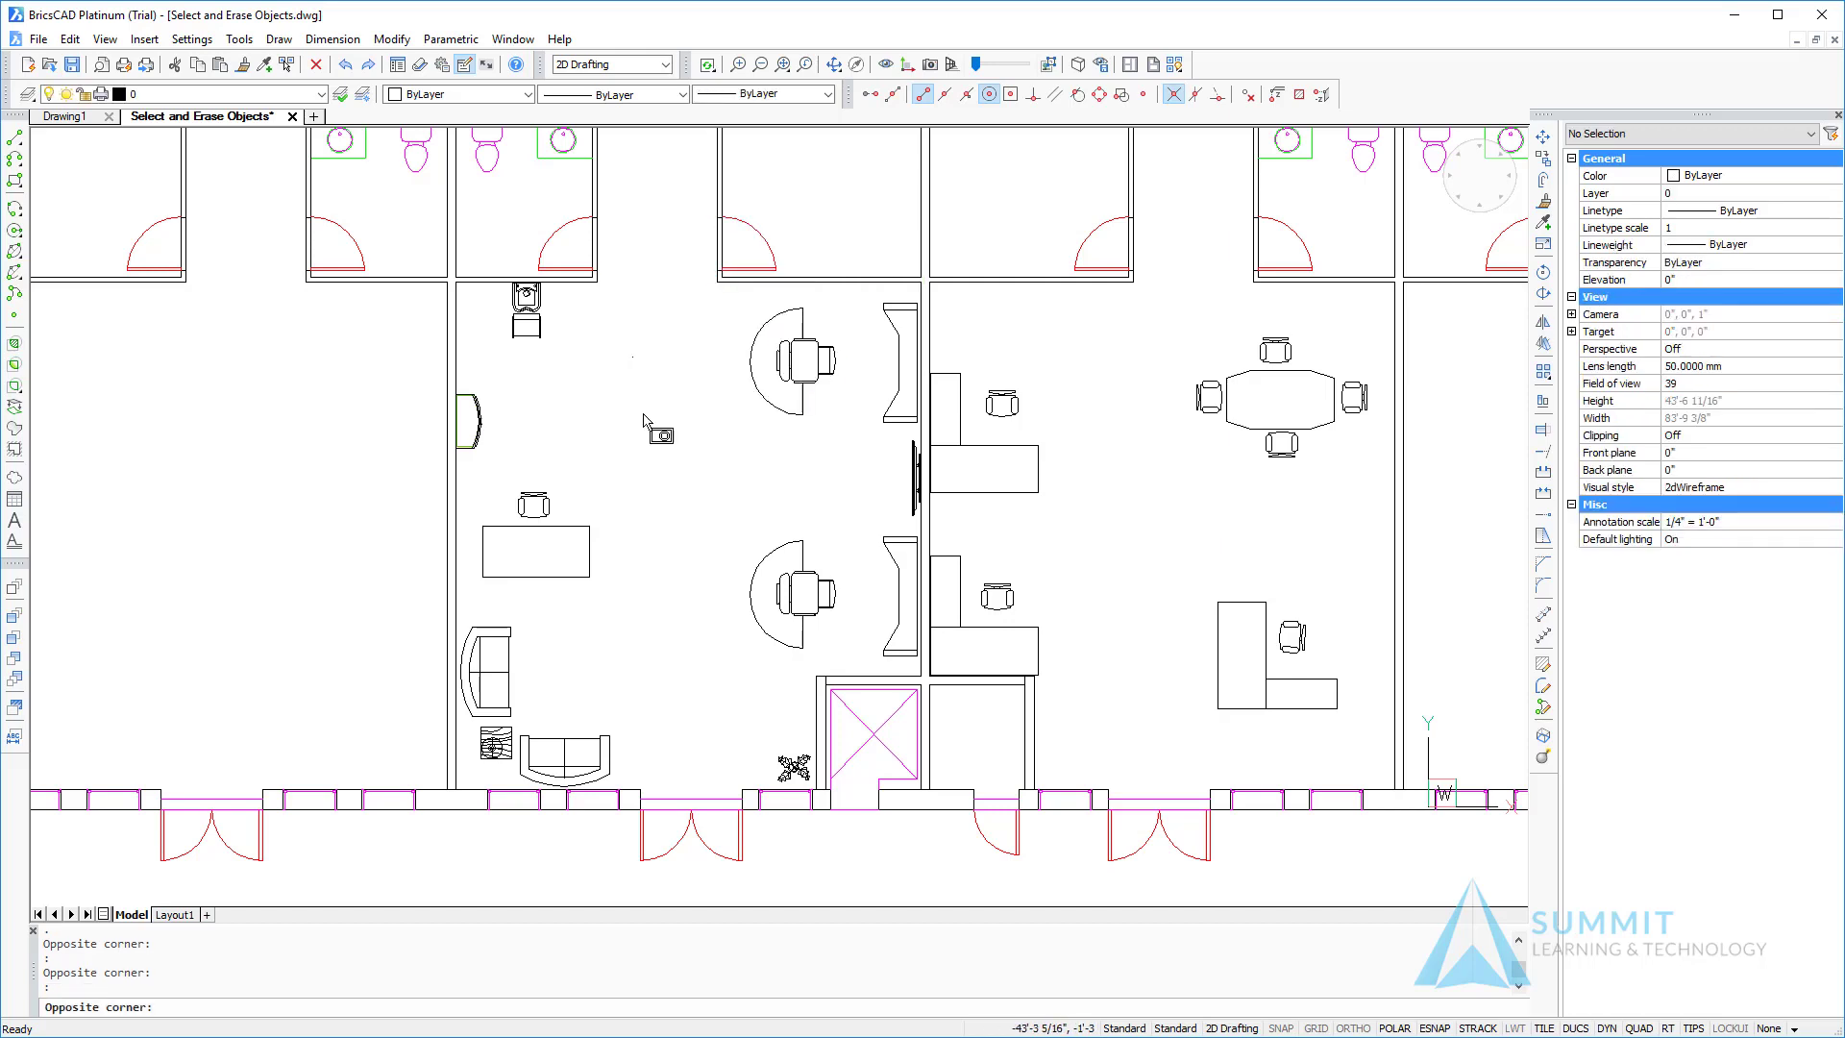
- Erase the right office's conference table and top and bottom chairs using a window circle
key("Escape")
key("Escape")
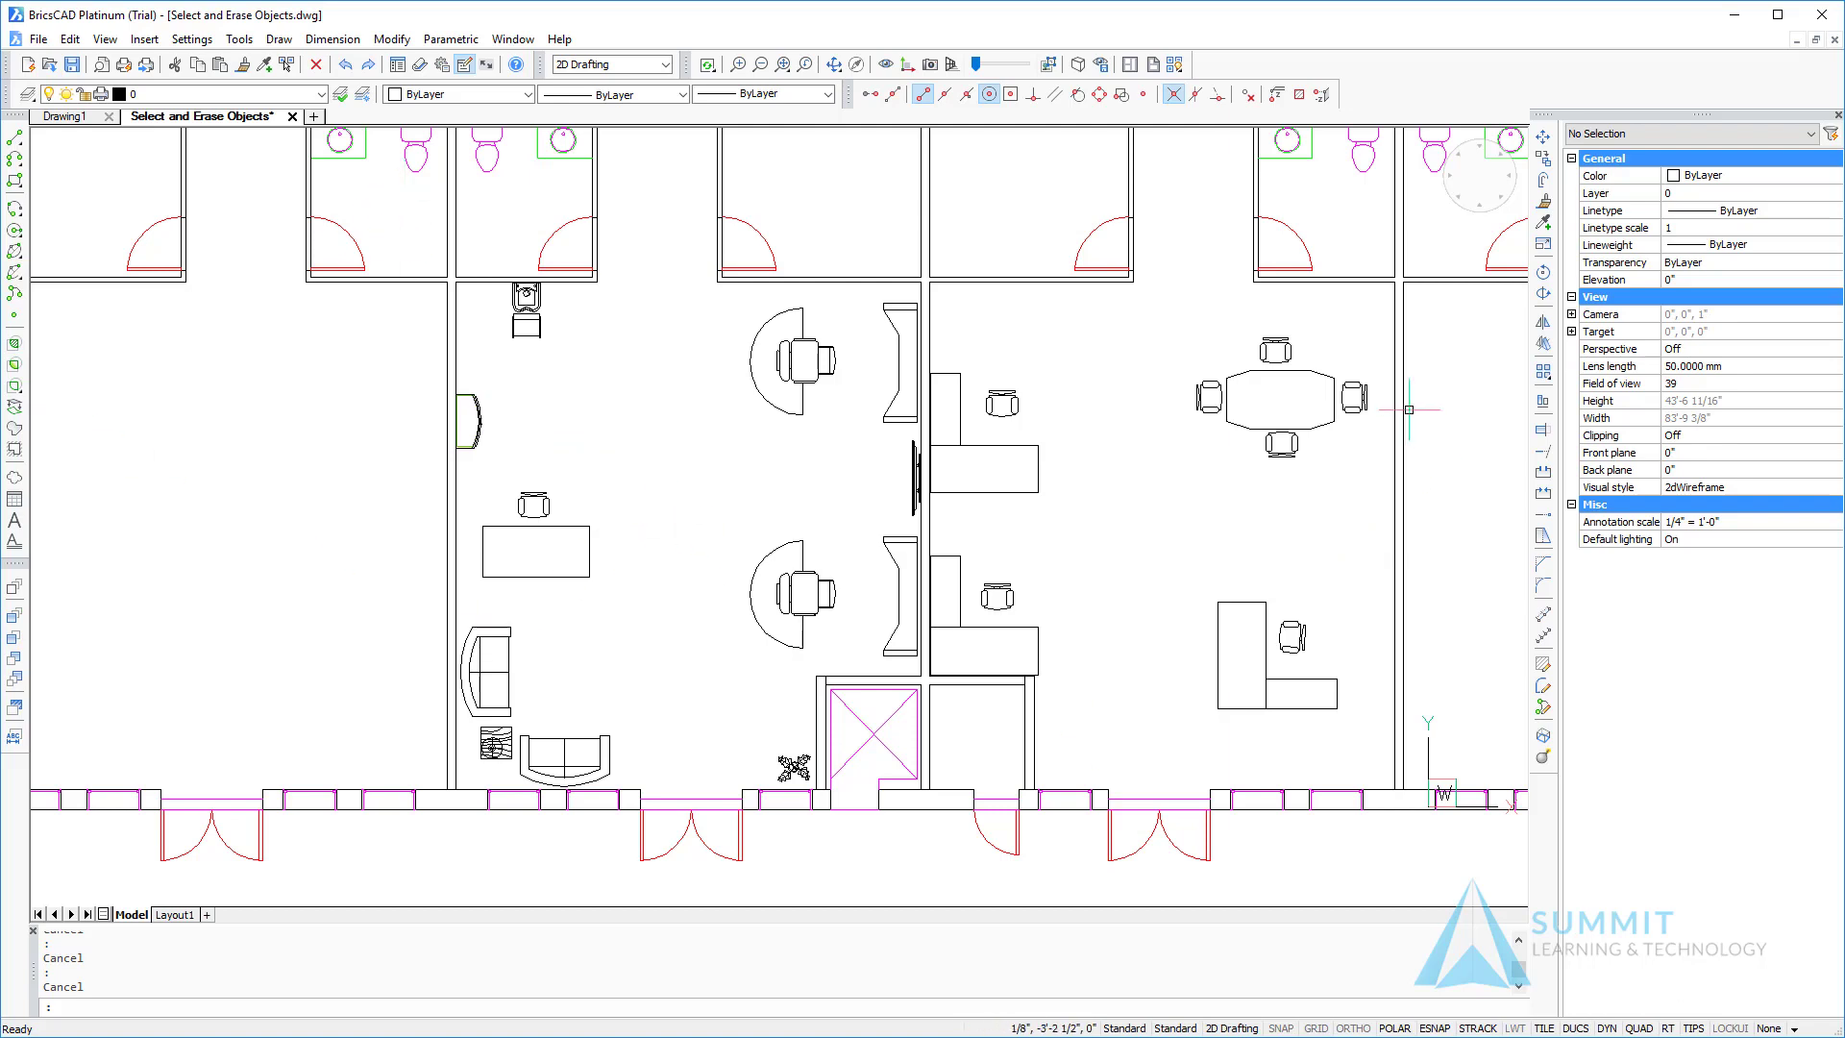
left_click(315, 68)
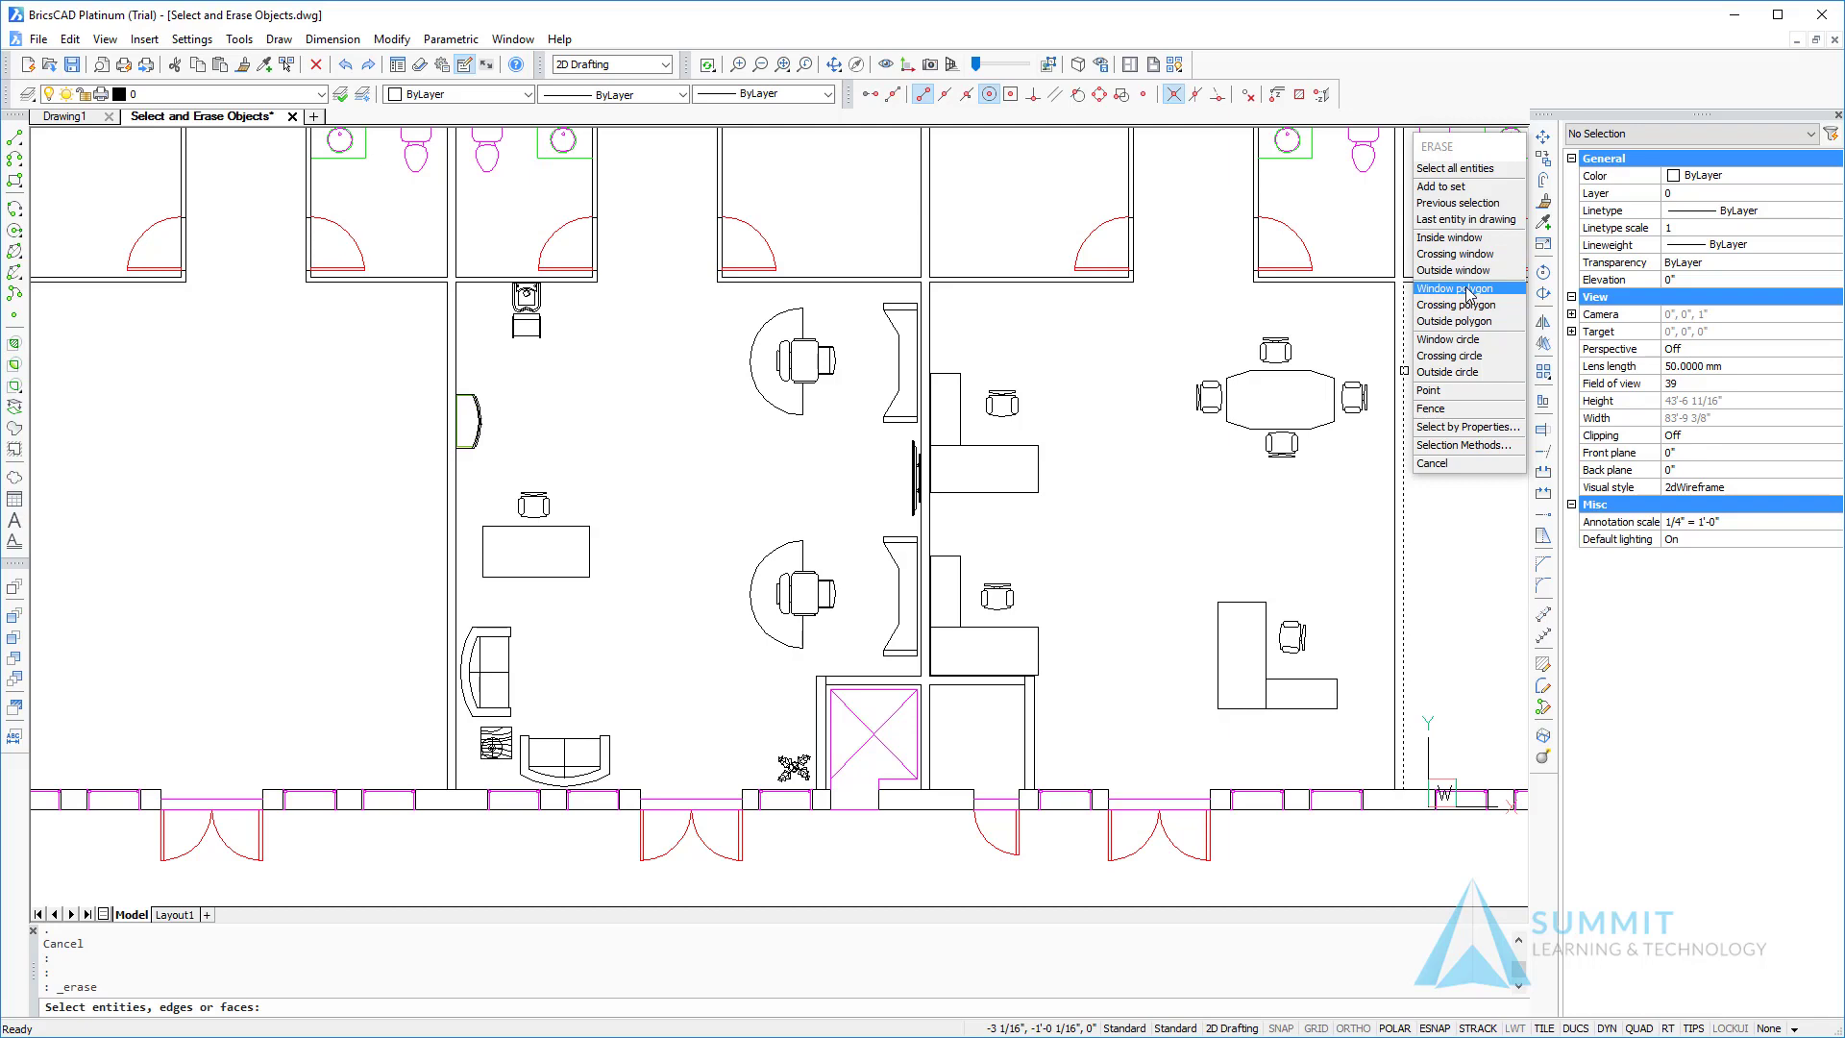
left_click(1467, 342)
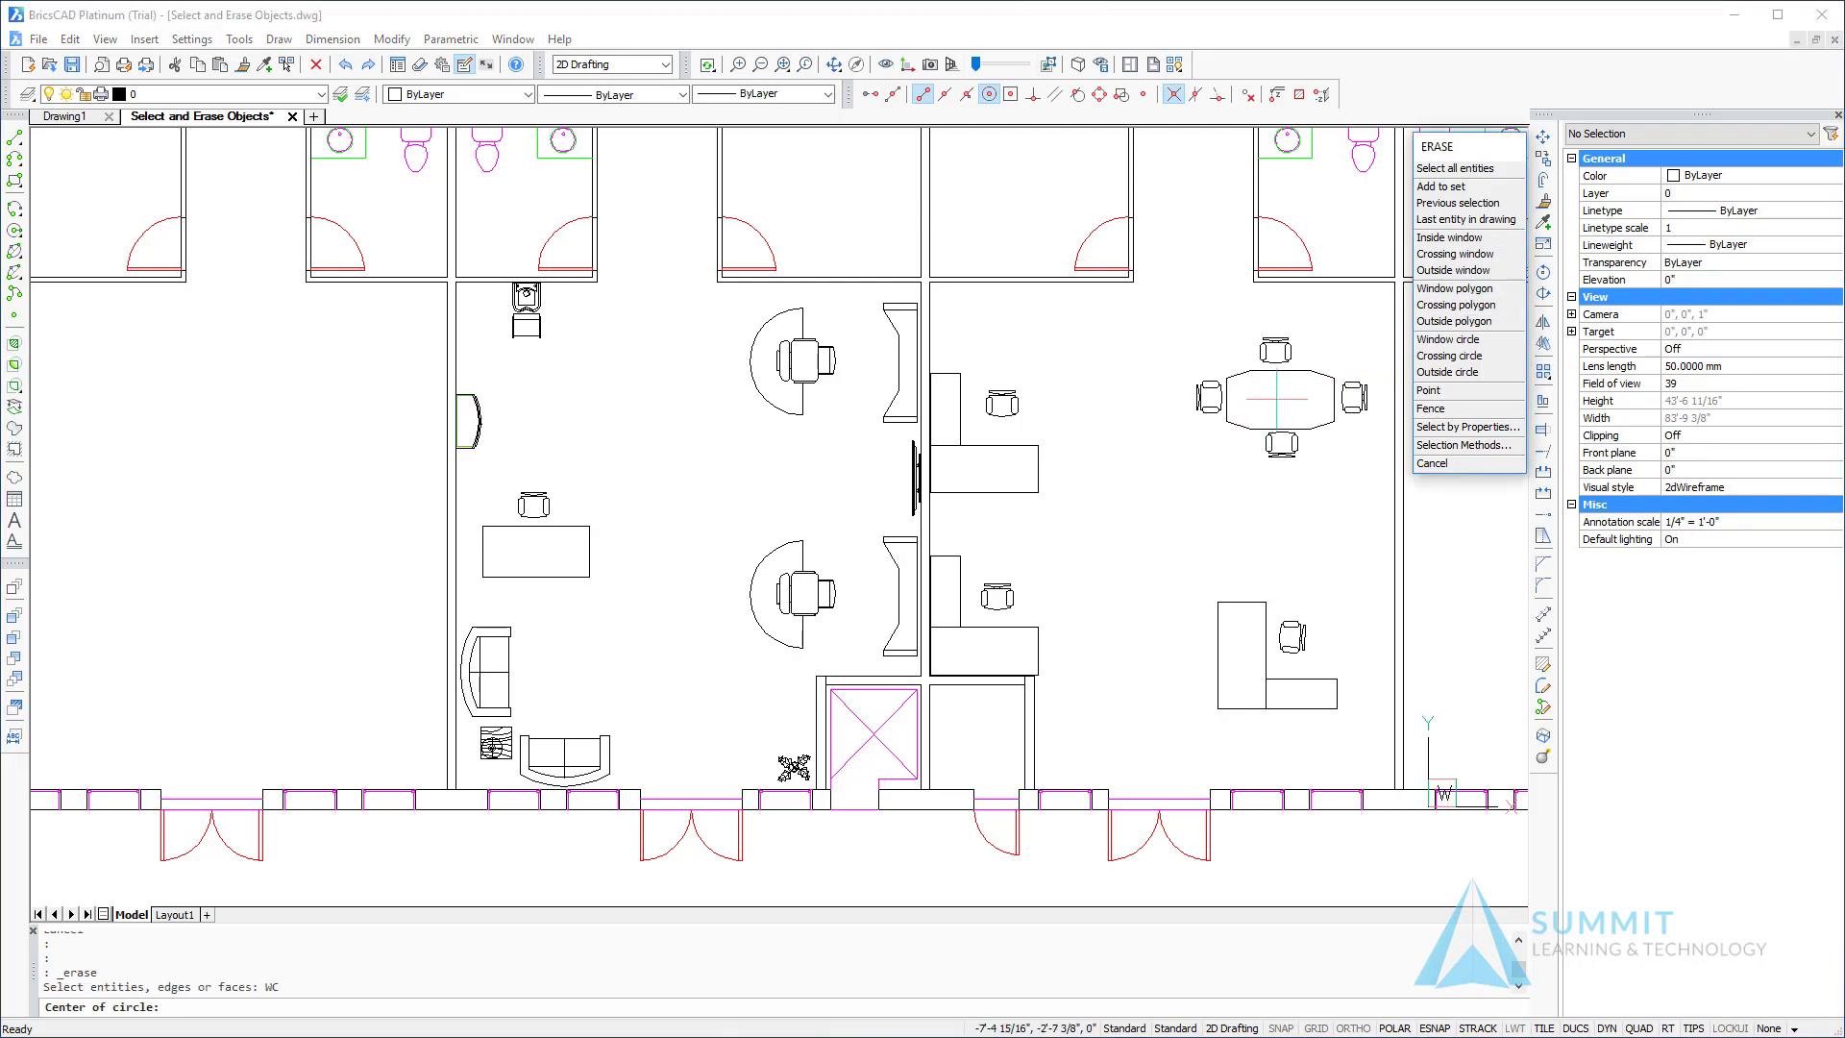
left_click(1276, 397)
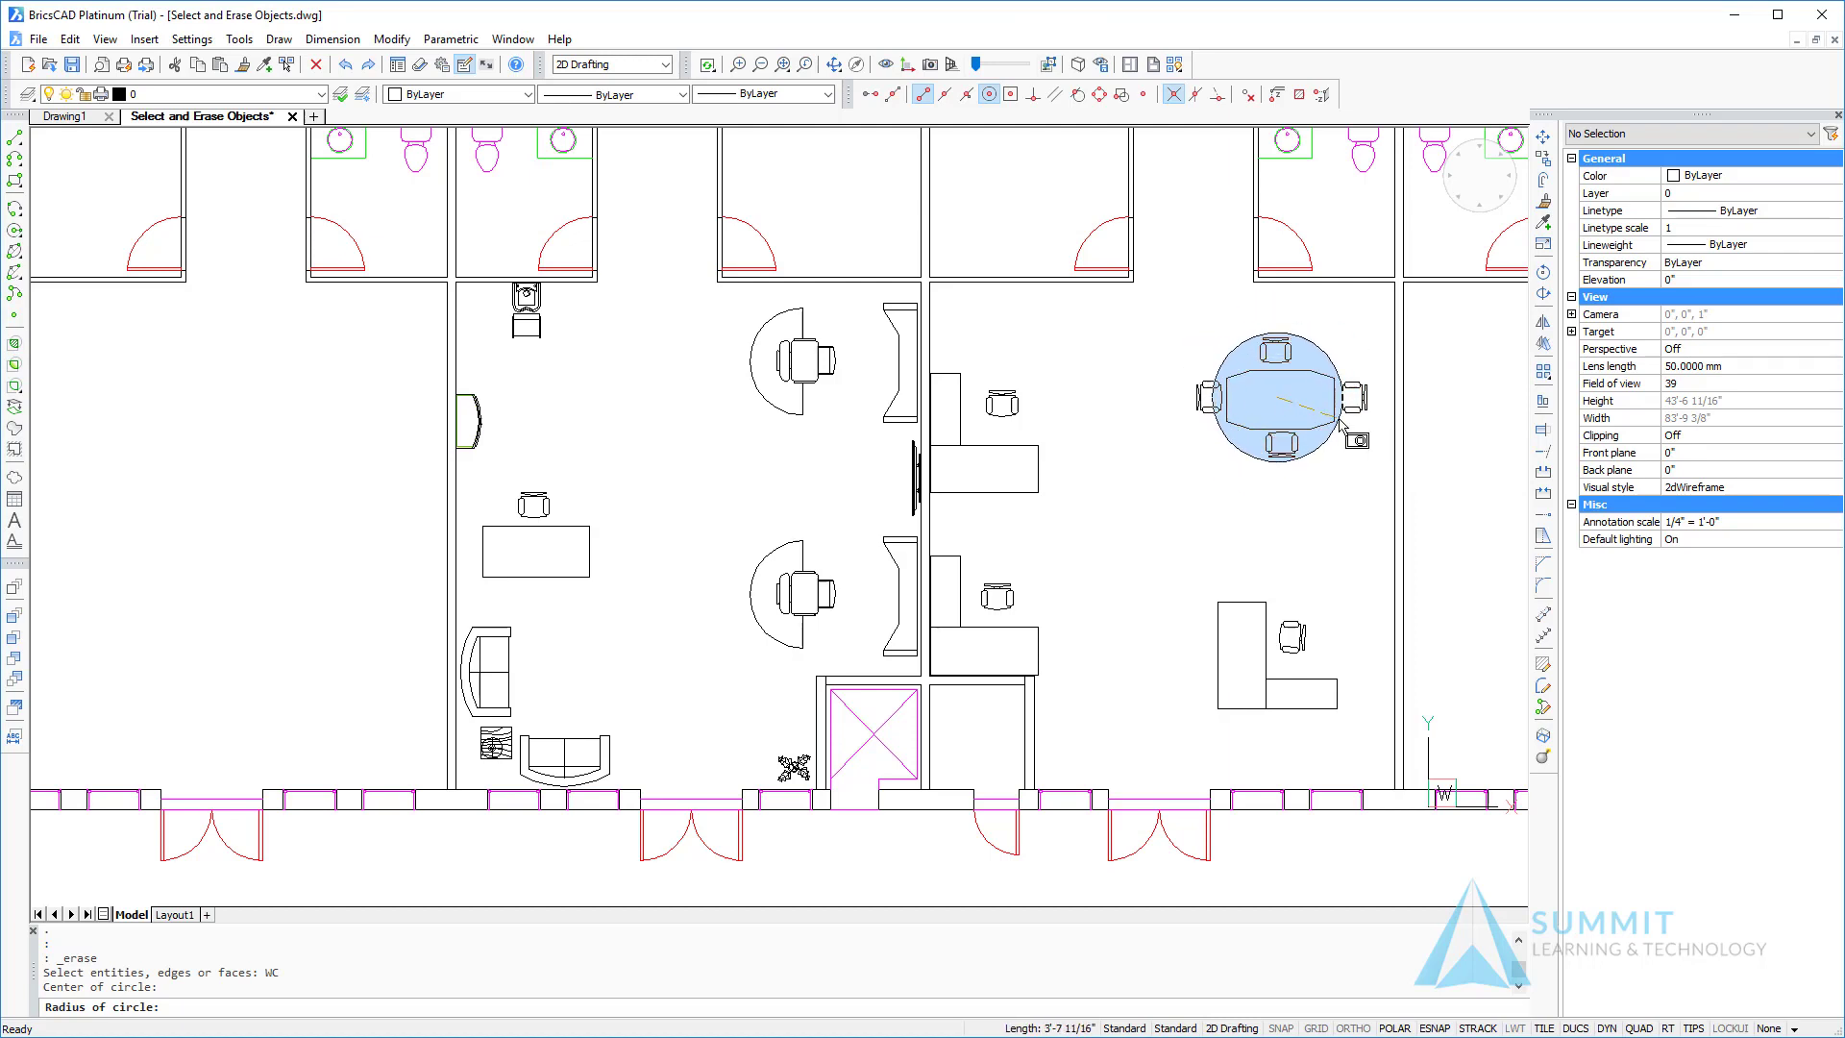
left_click(1342, 423)
right_click(1323, 550)
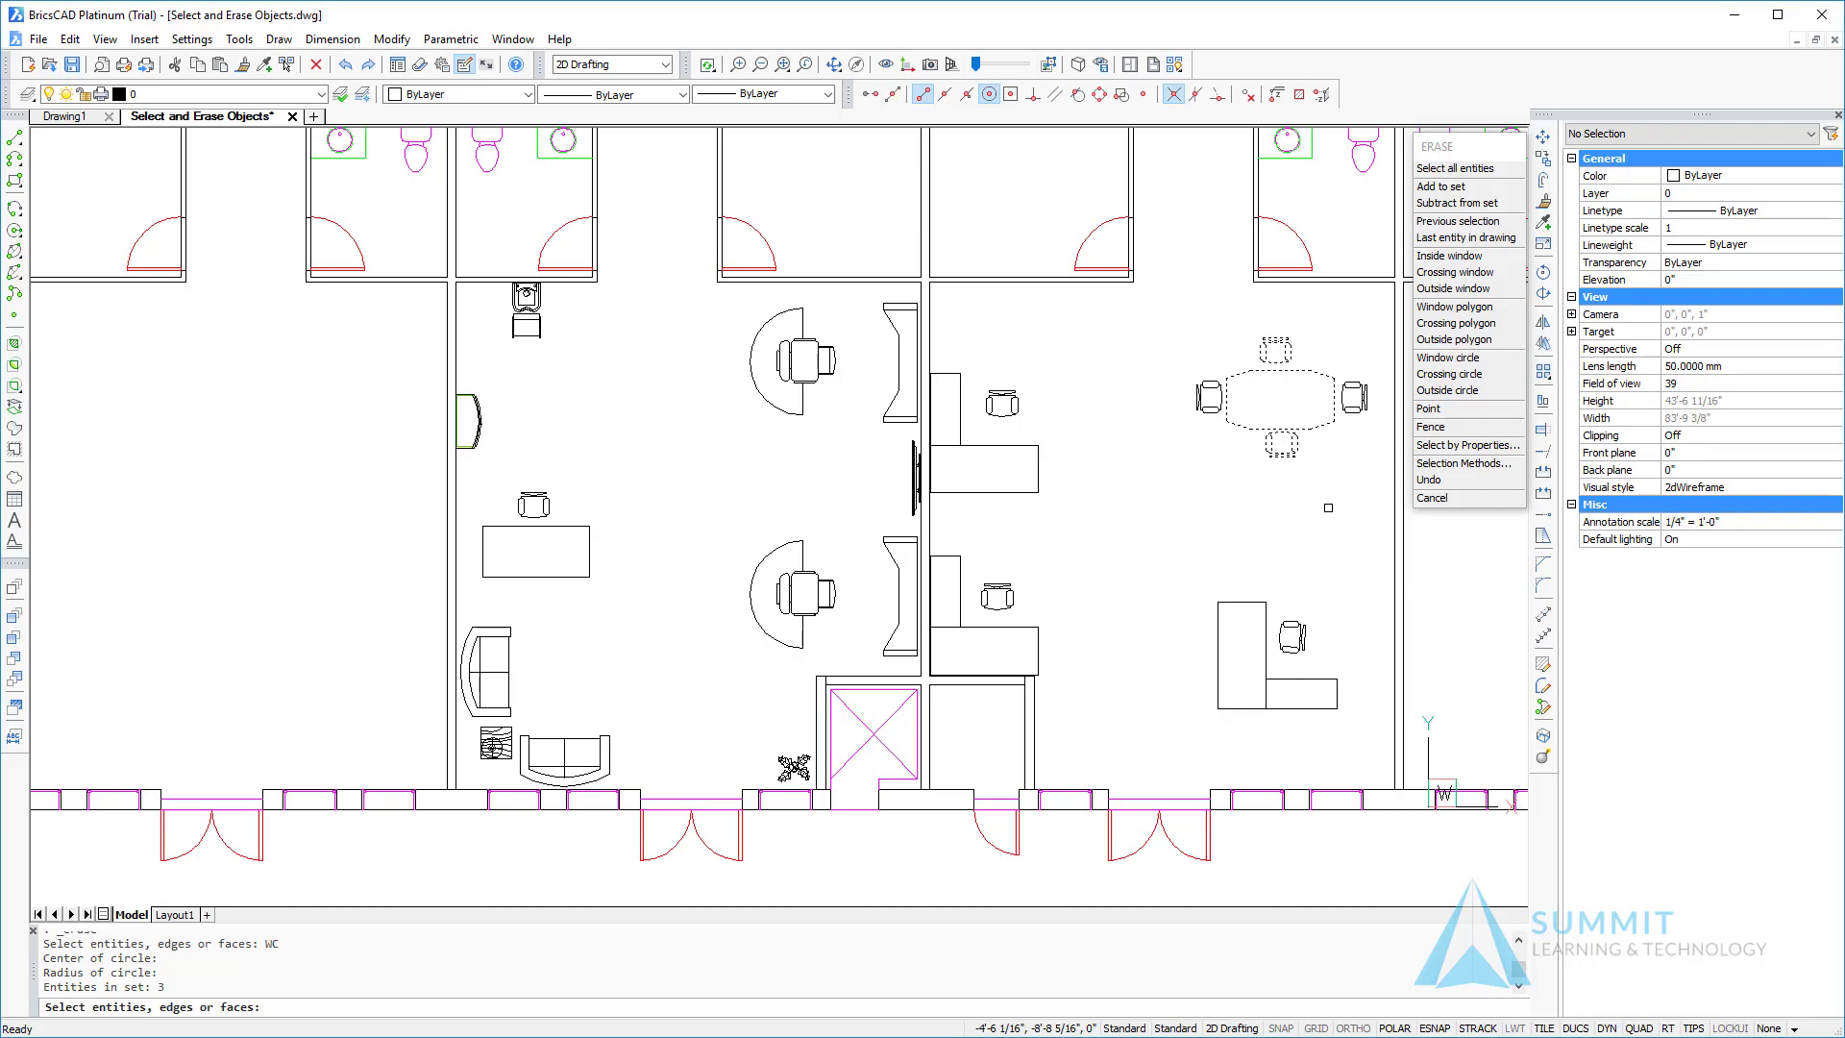
key("Return")
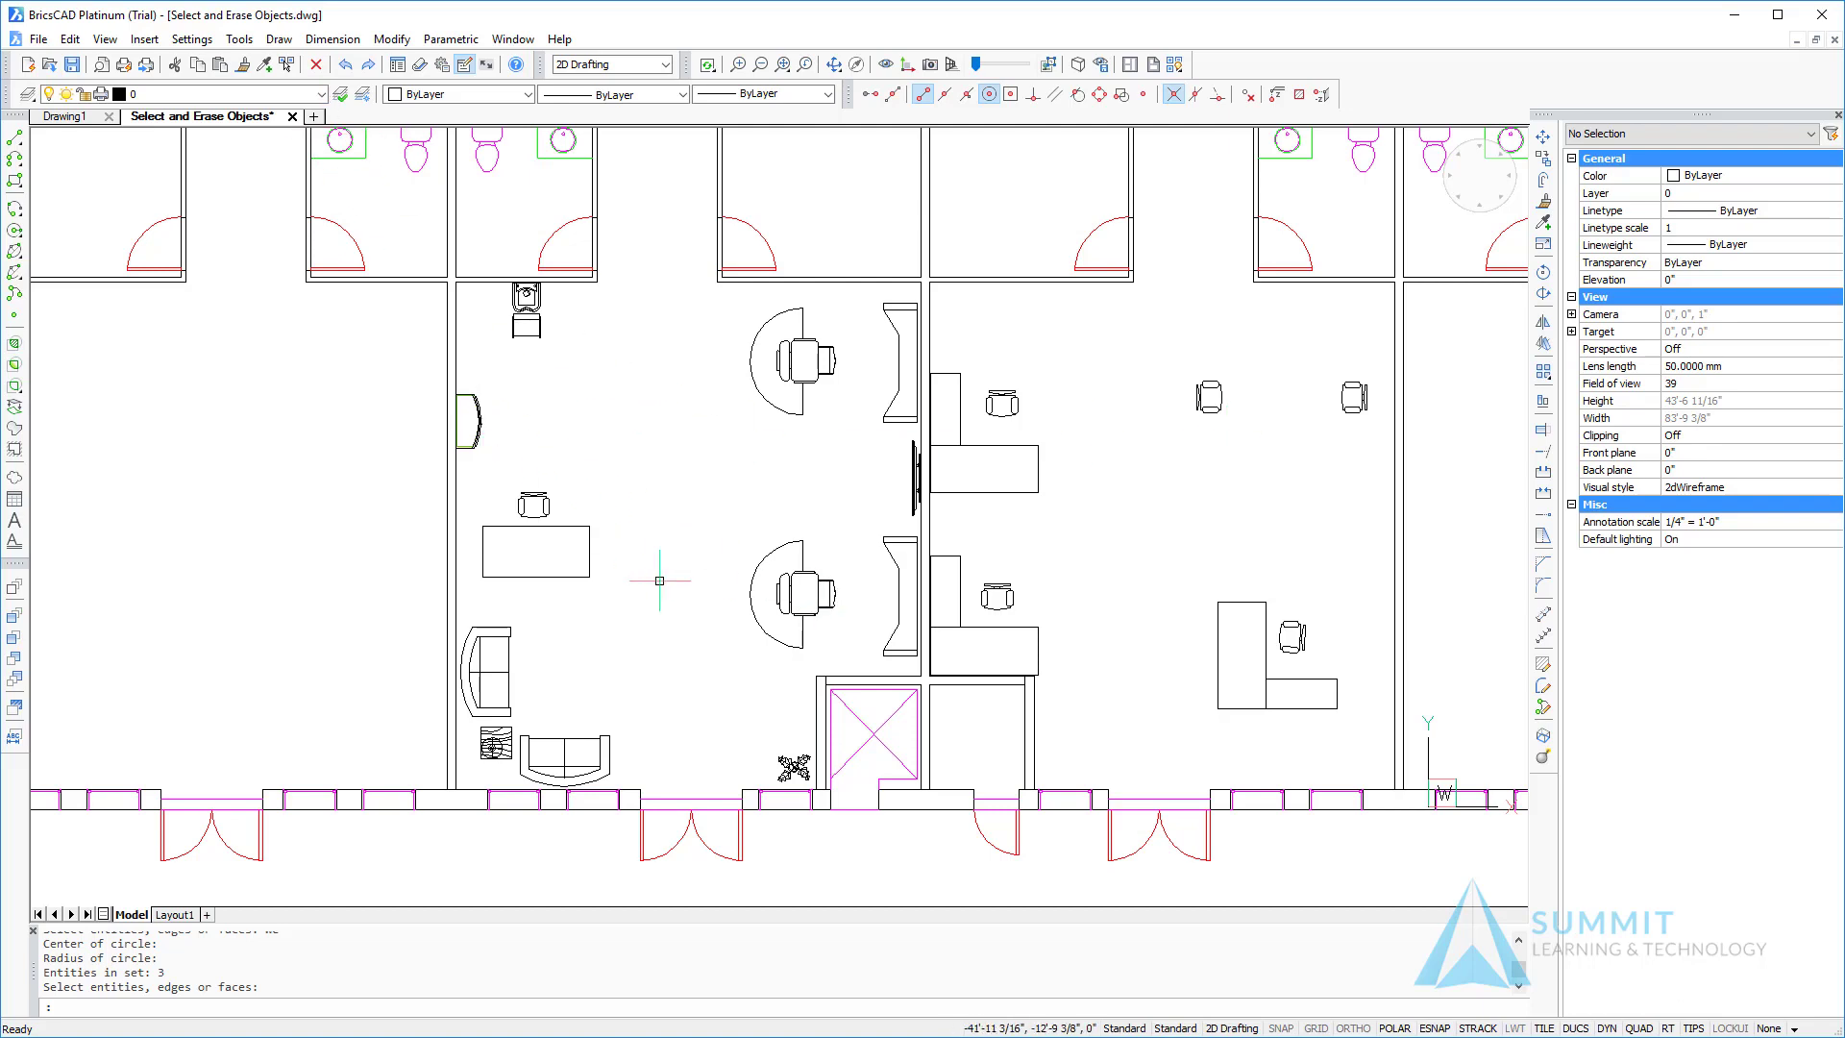
type("OOPS")
- Restore the erased conference table and chairs with OOPS and start a new erase
key("Return")
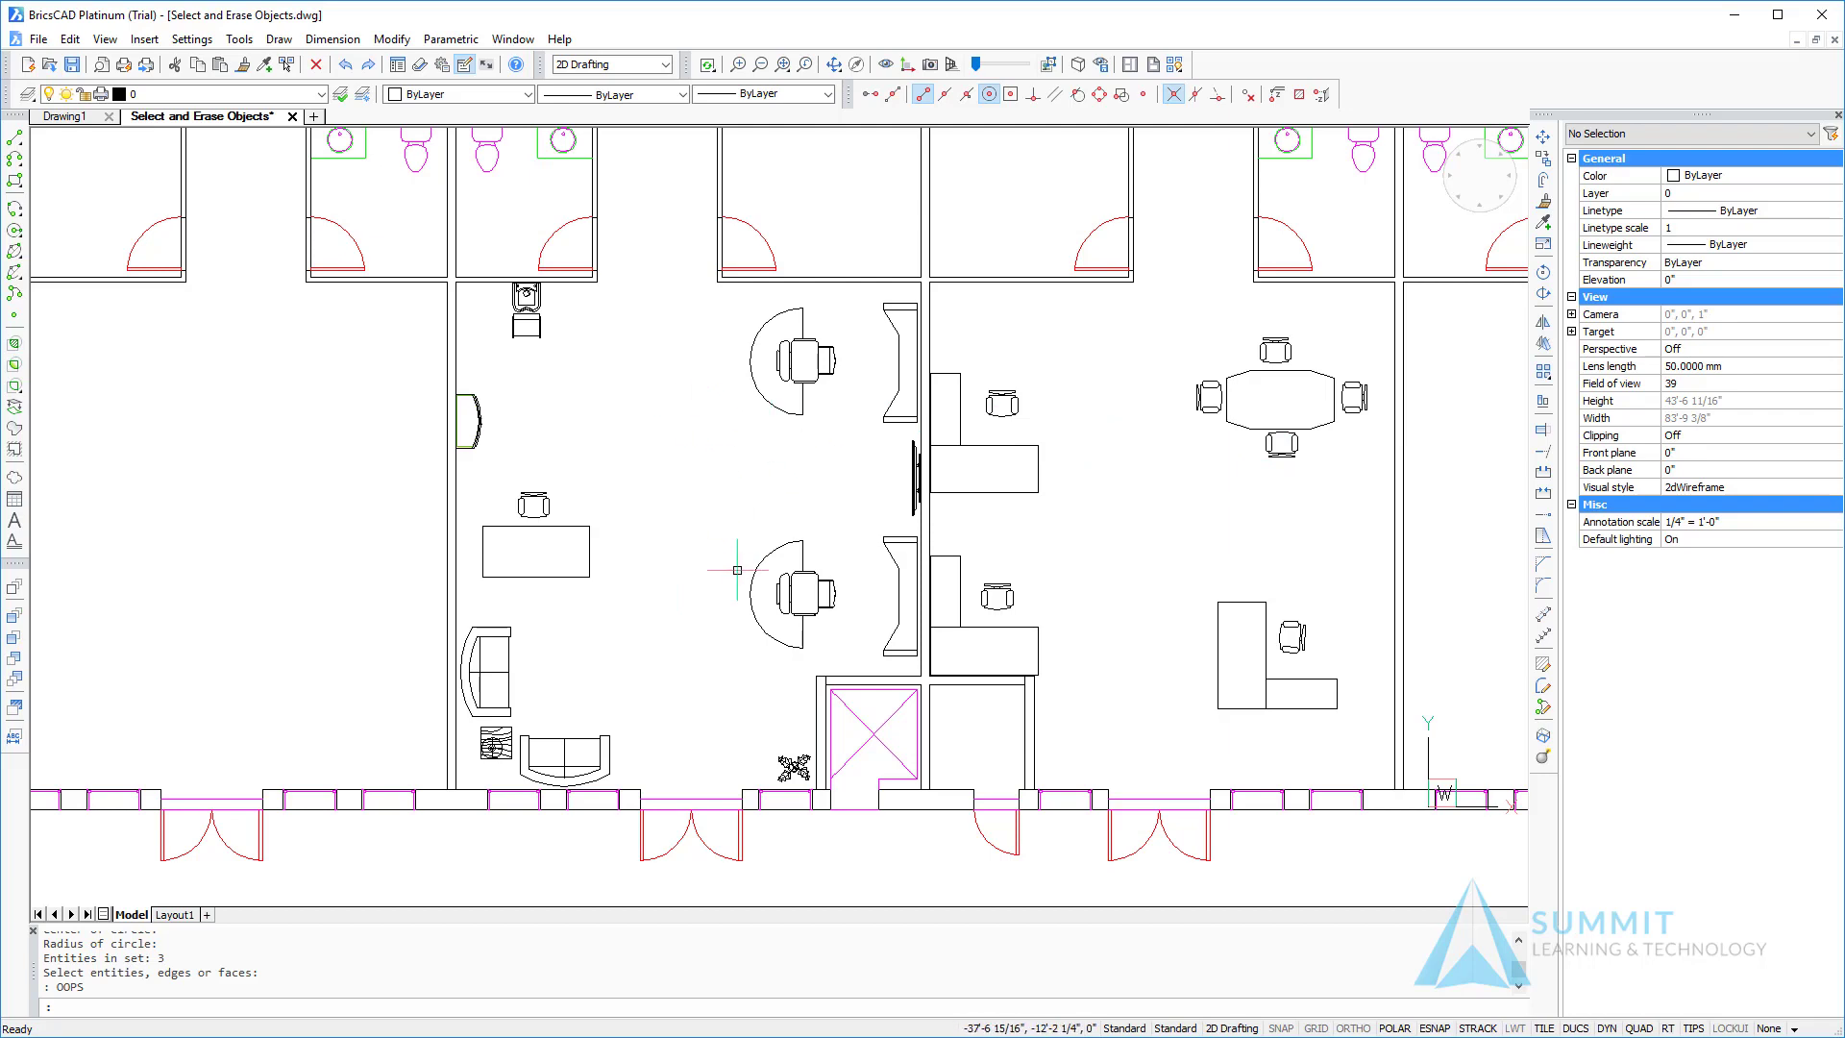
left_click(321, 68)
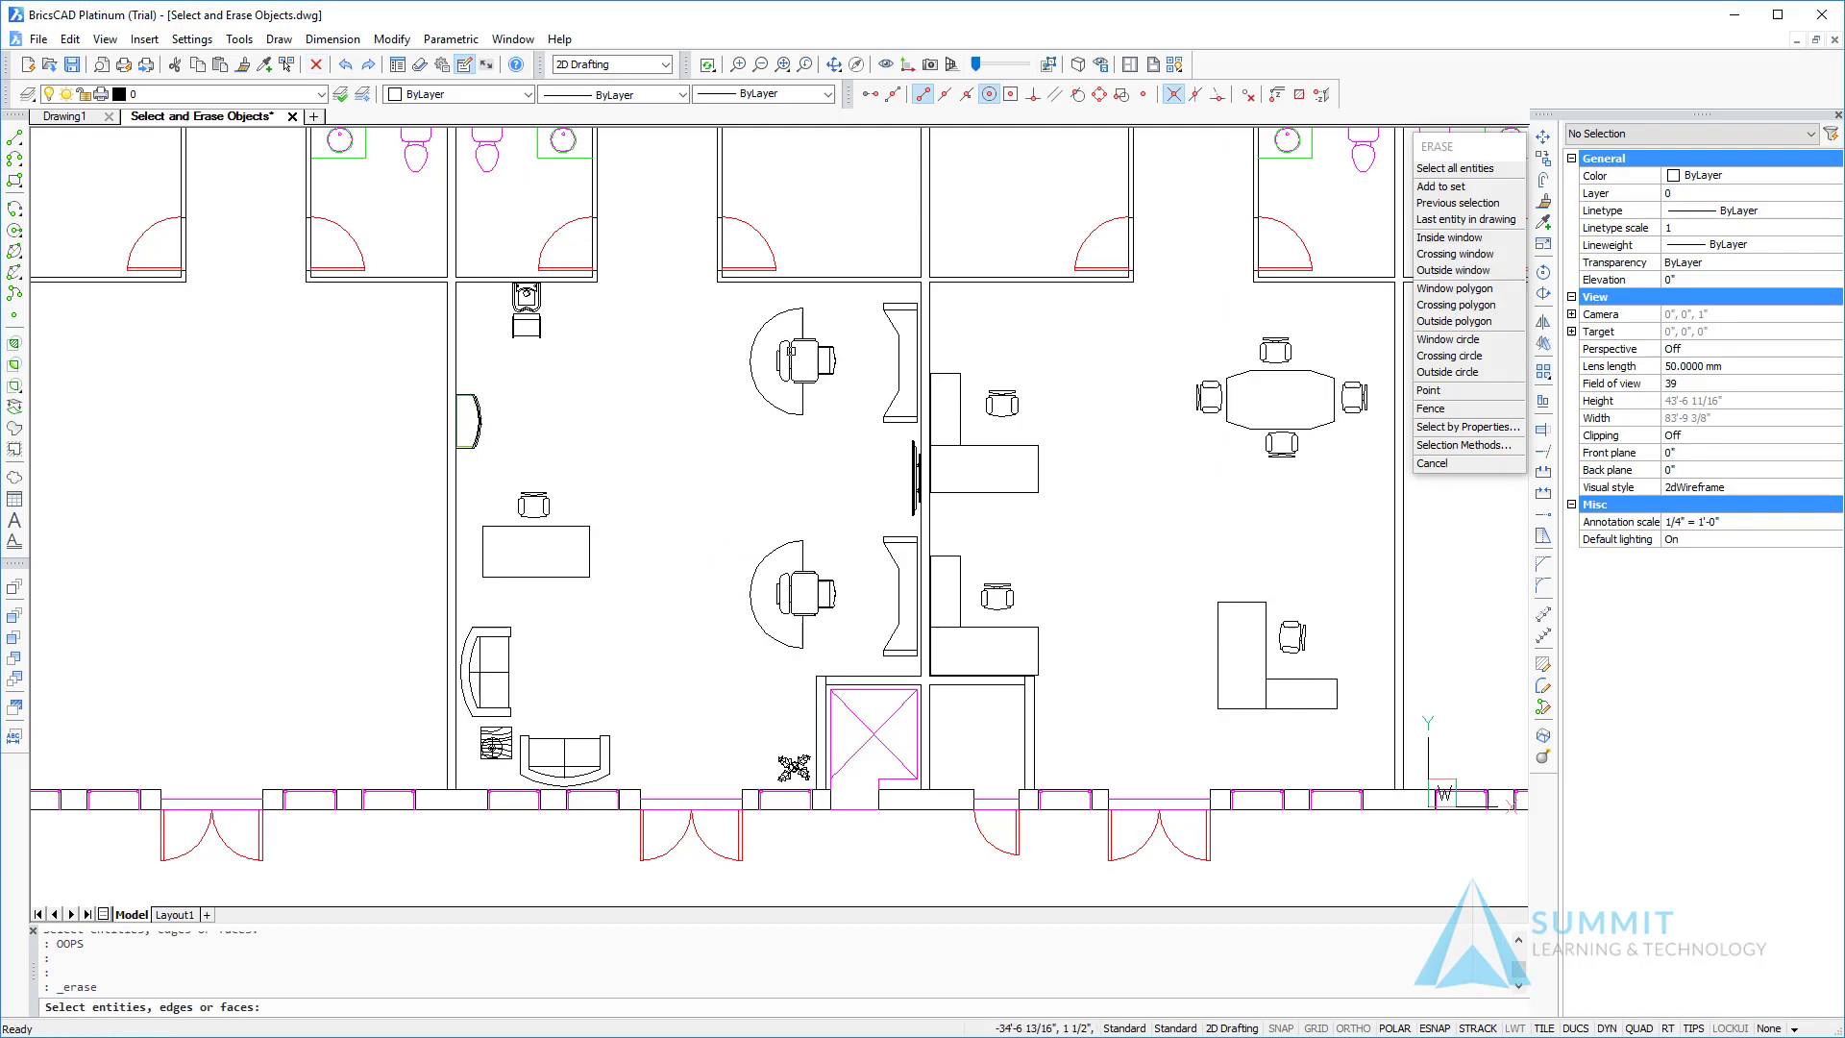
- Window-polygon select the upper room's curved desk, chair, fixture and door, catching 100 entities
left_click(1454, 288)
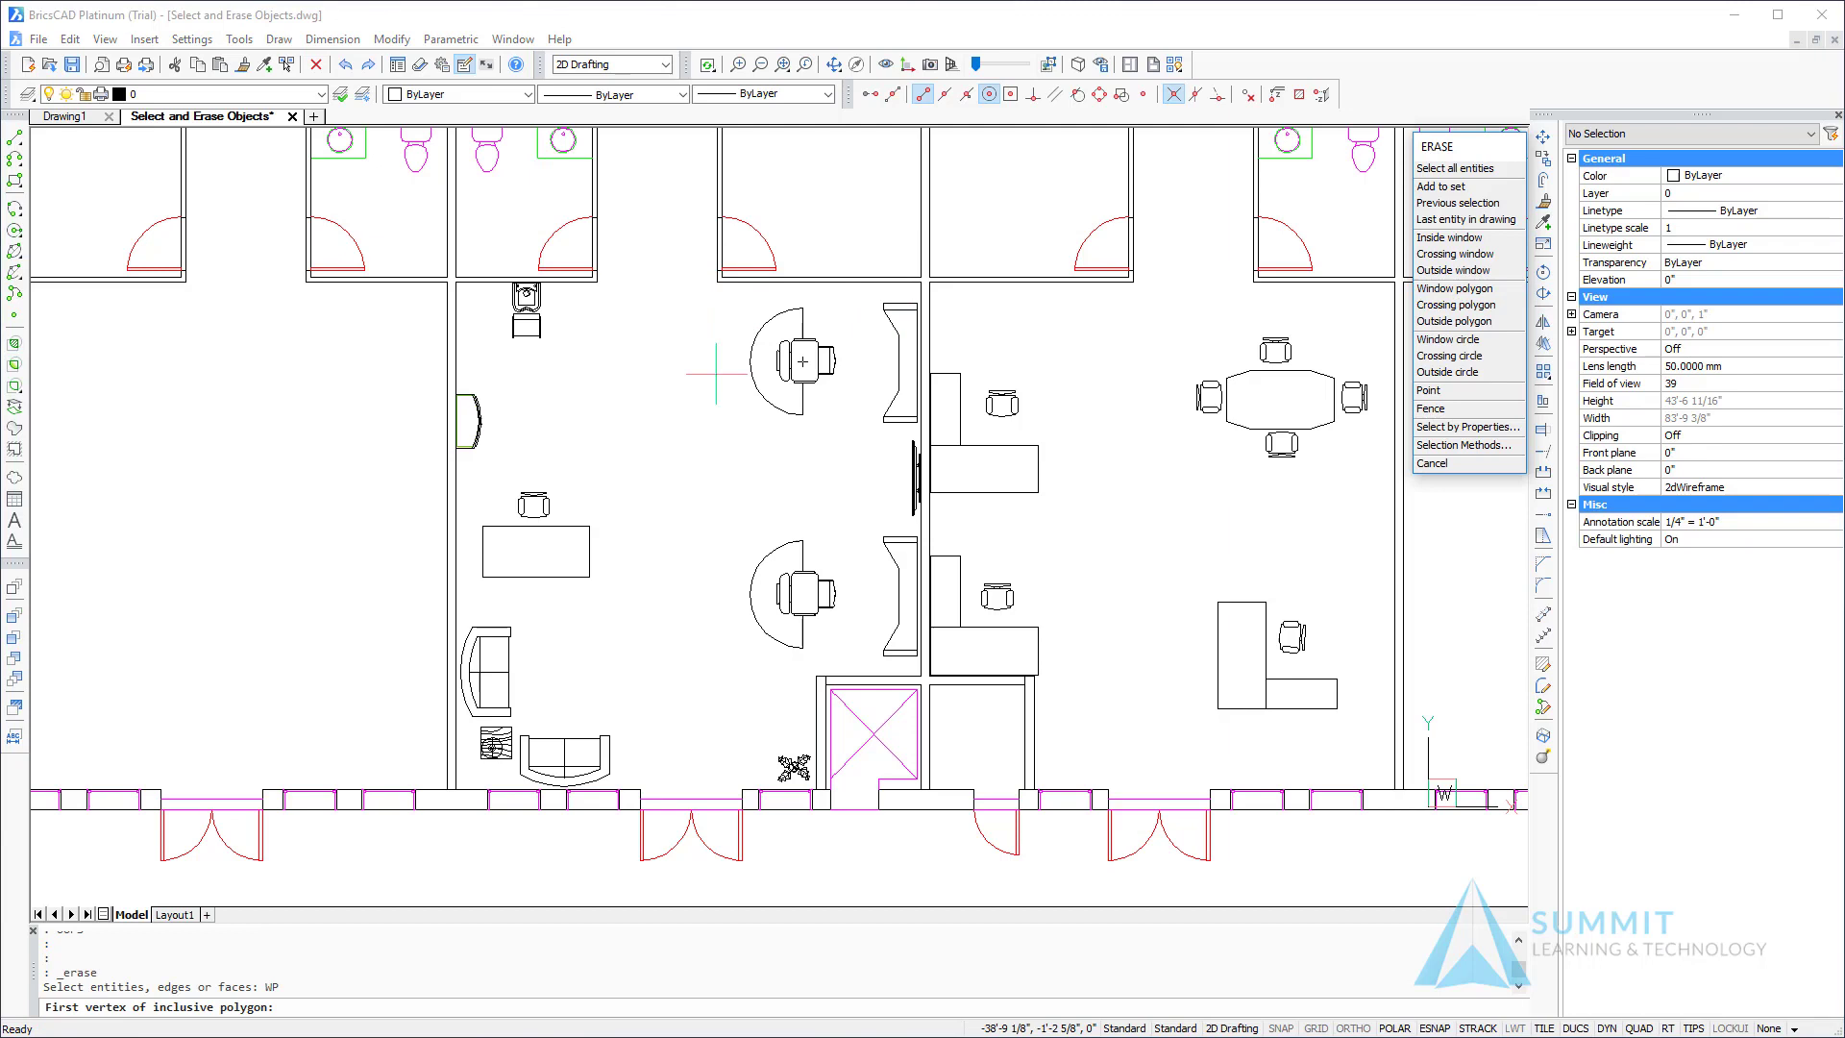
left_click(717, 456)
left_click(867, 437)
left_click(868, 312)
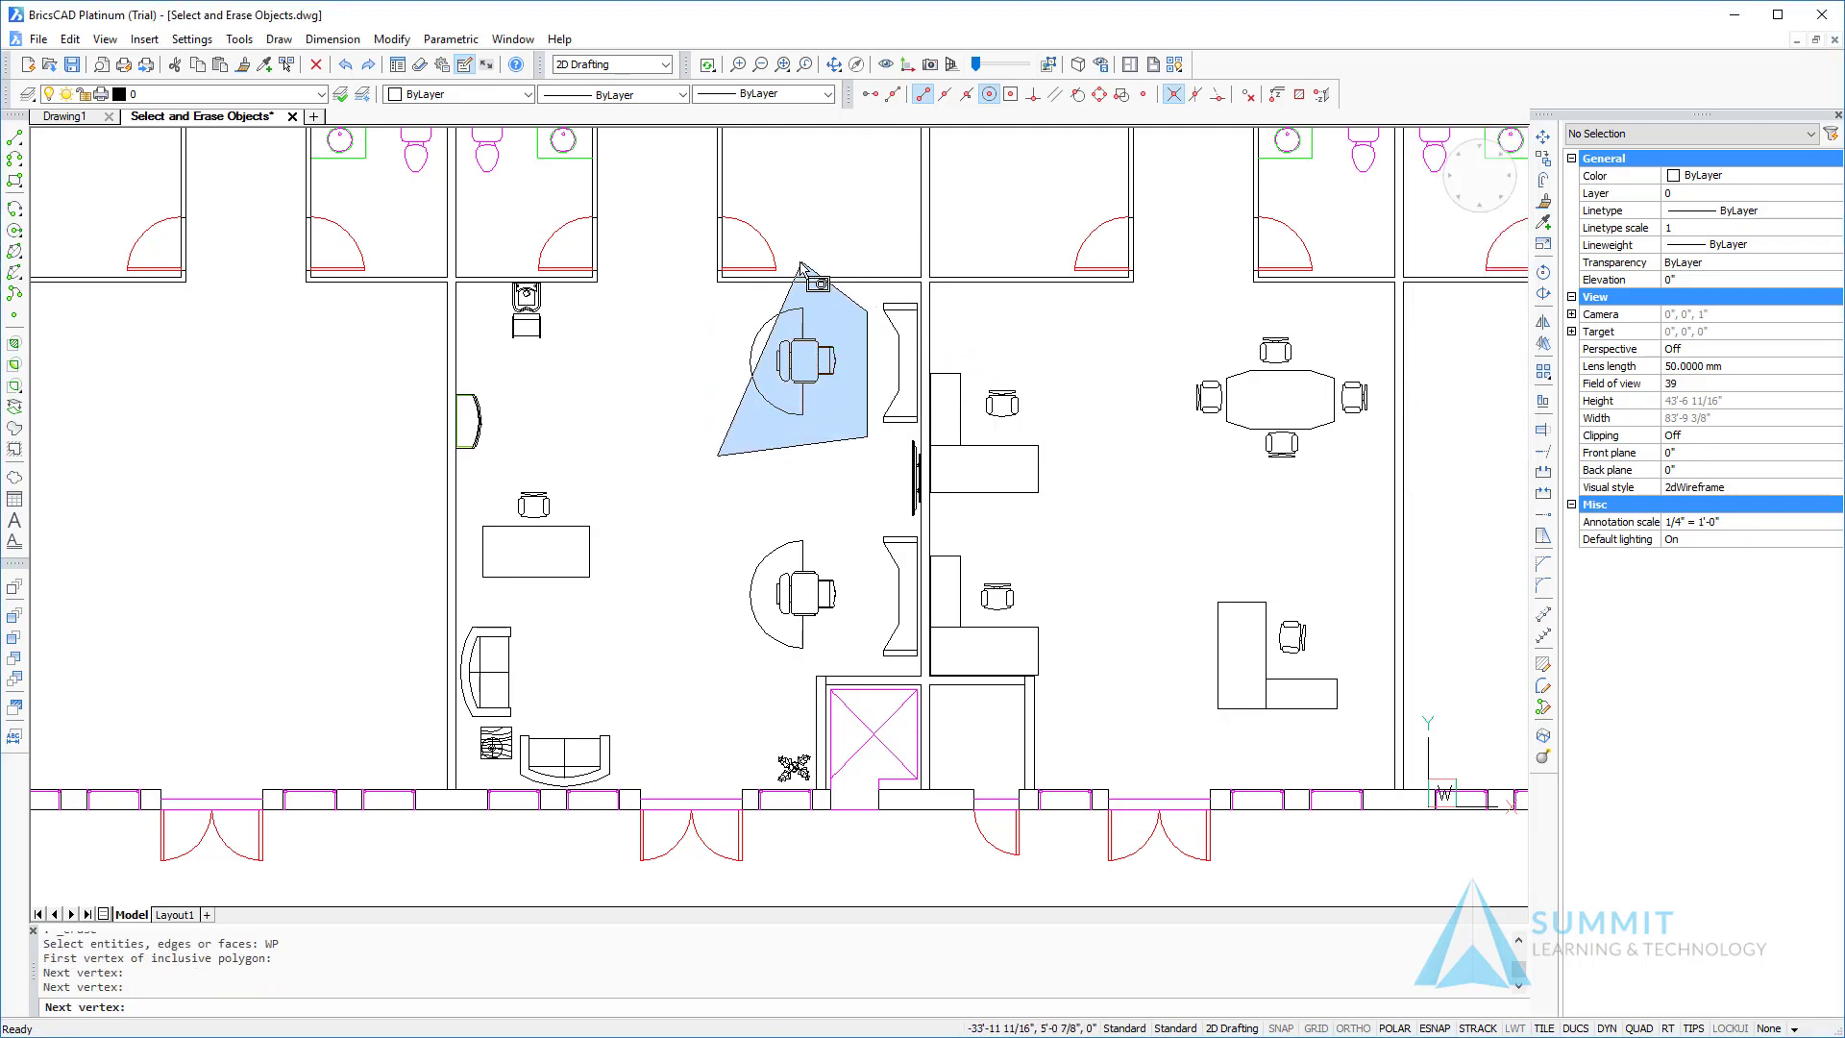
left_click(758, 295)
left_click(625, 294)
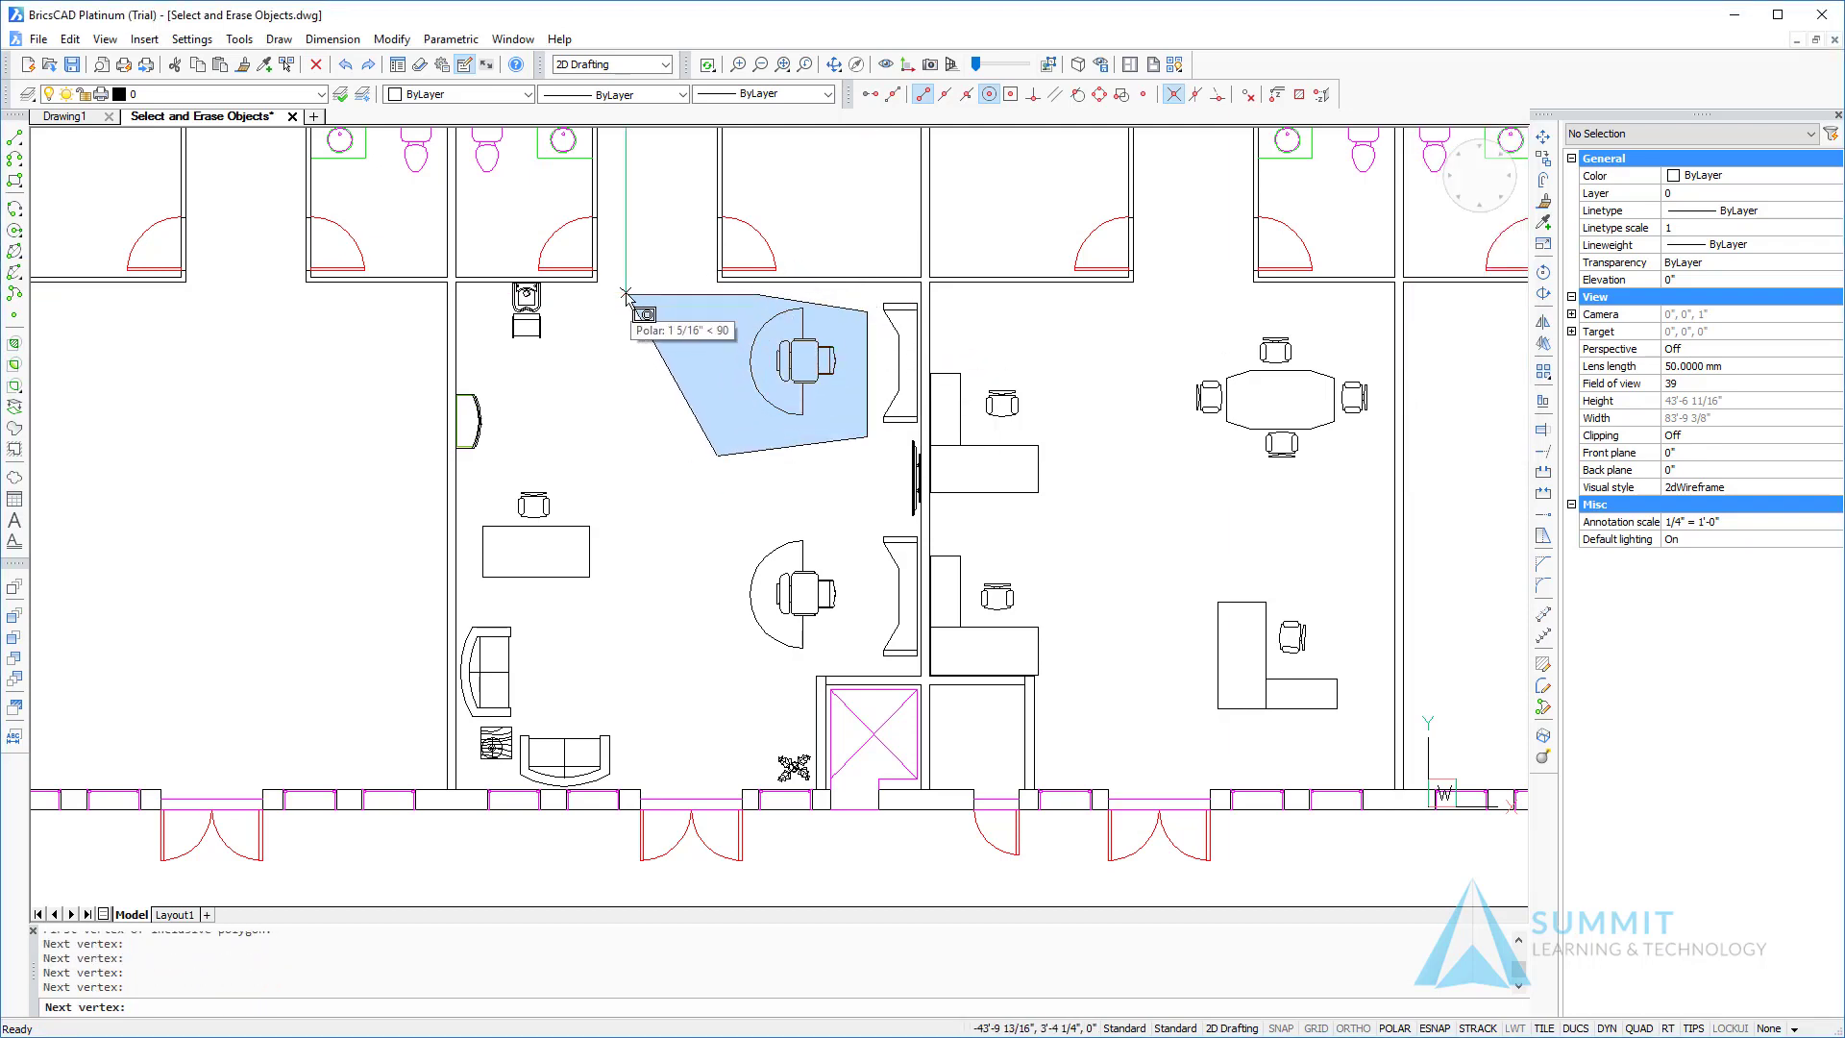
left_click(611, 192)
left_click(494, 202)
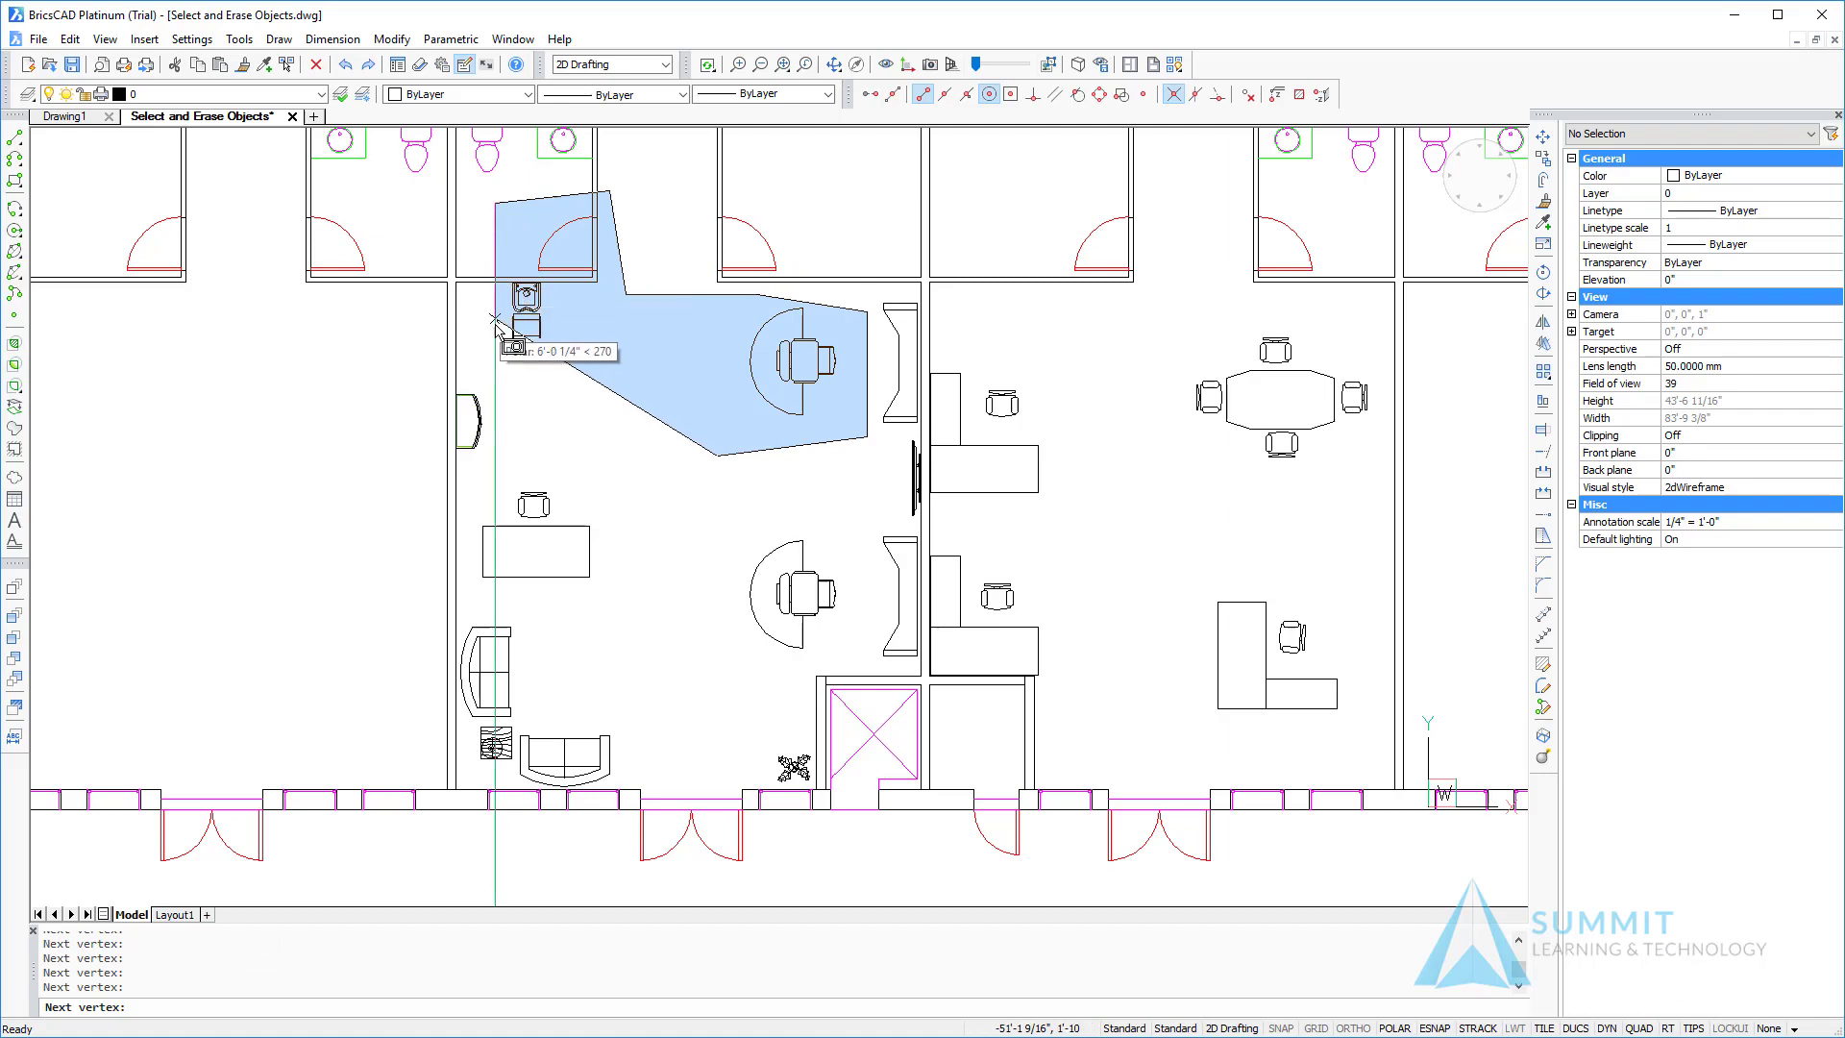
left_click(492, 361)
key("Return")
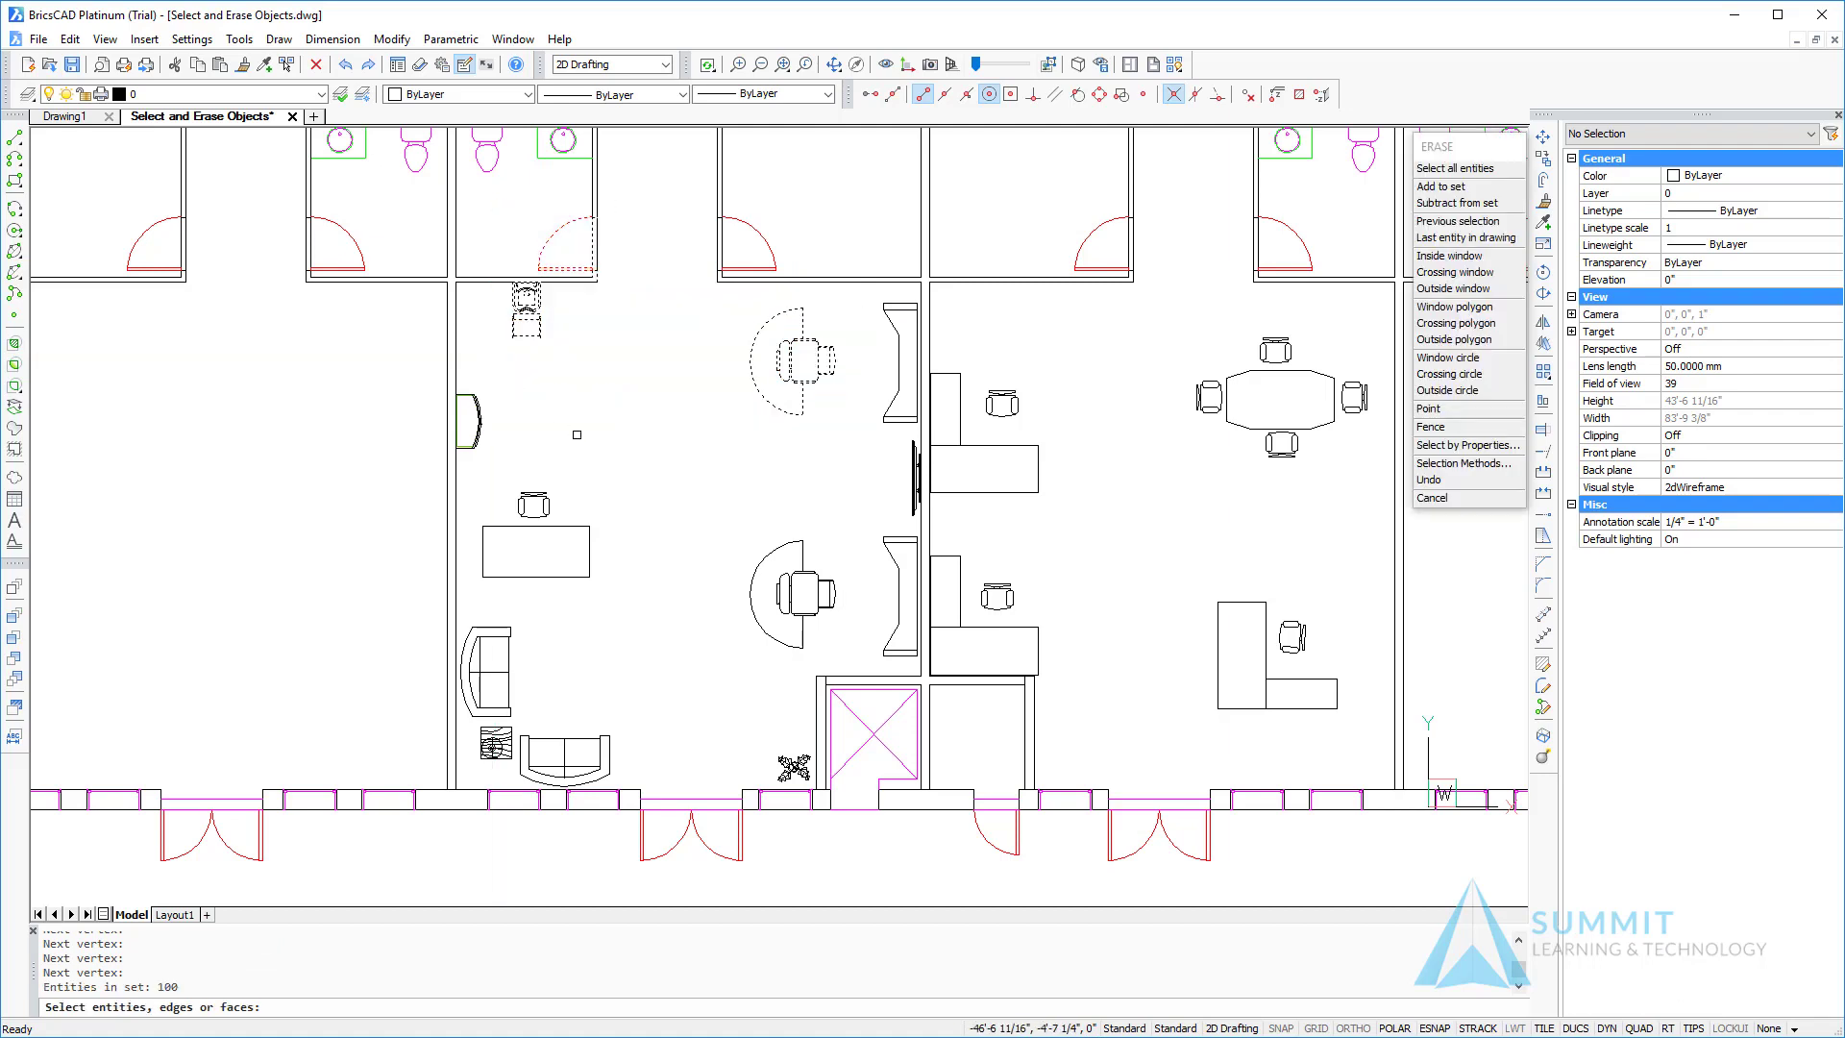
right_click(613, 392)
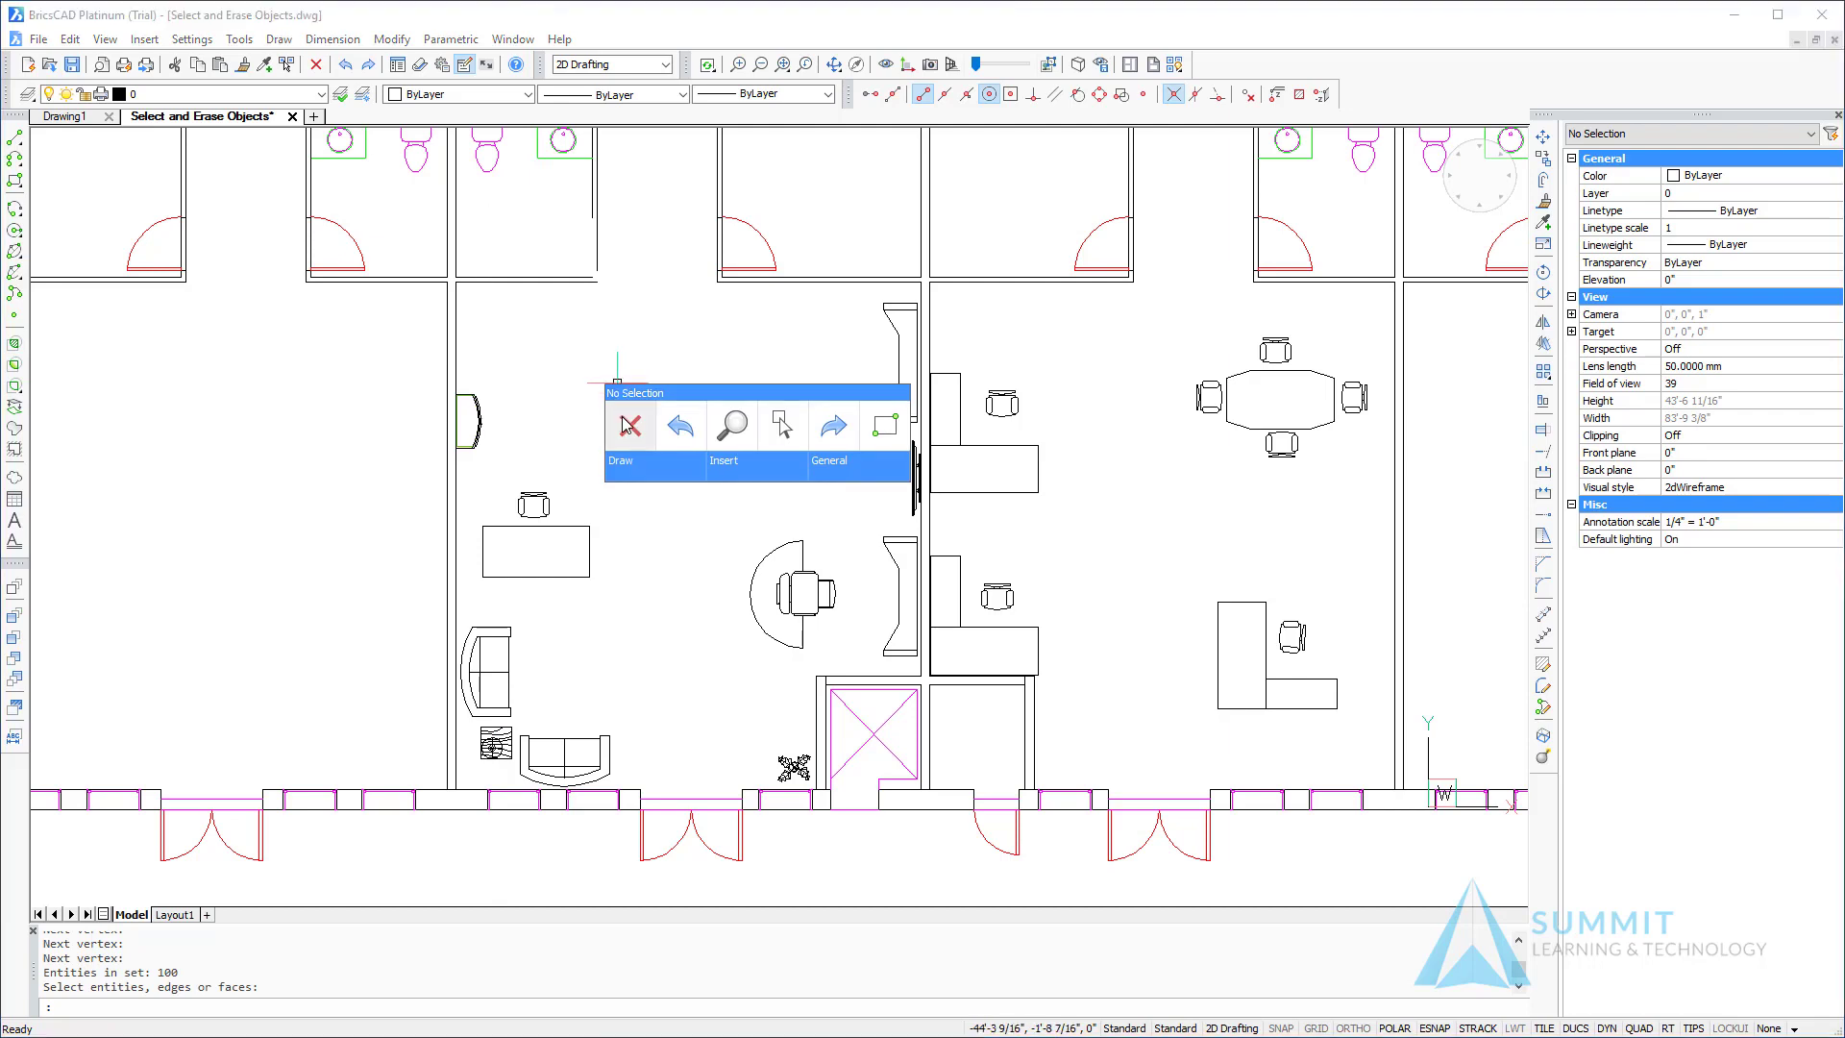
left_click(622, 418)
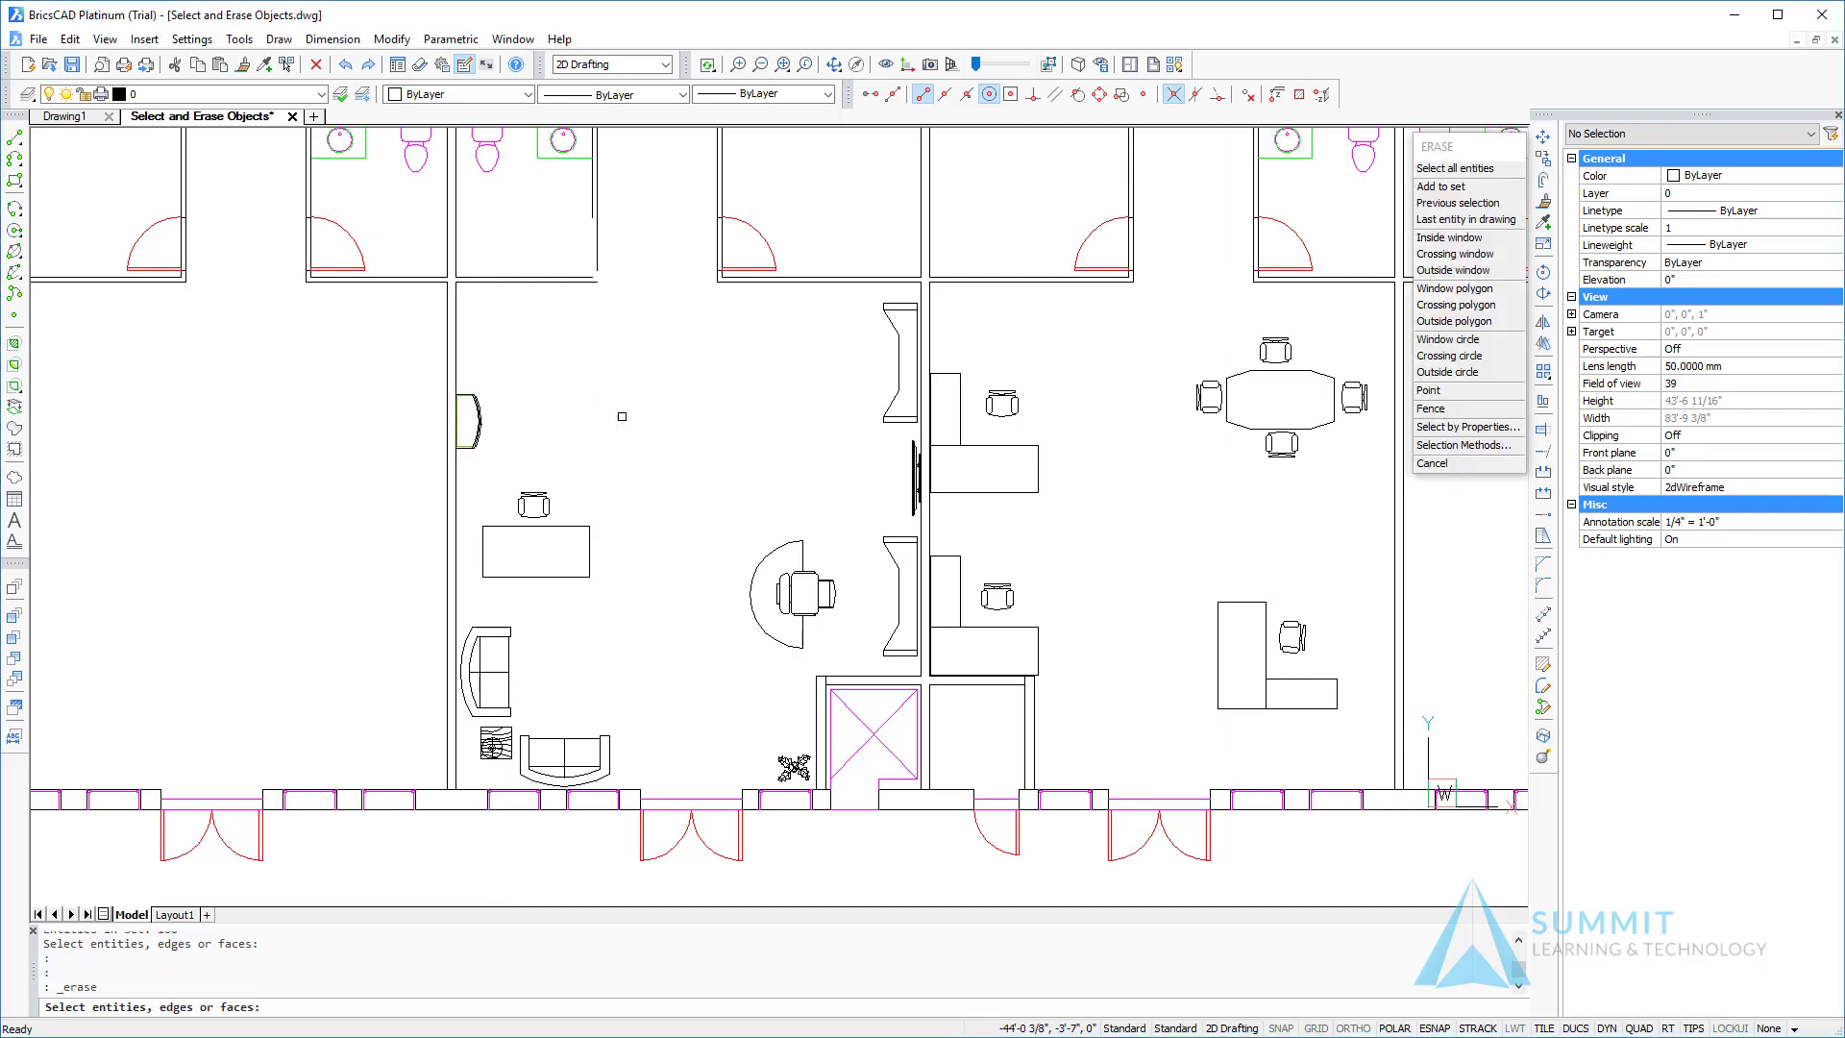
- Erase the upper partition, L-shaped workstation and top door with a crossing polygon (29 entities)
left_click(1470, 305)
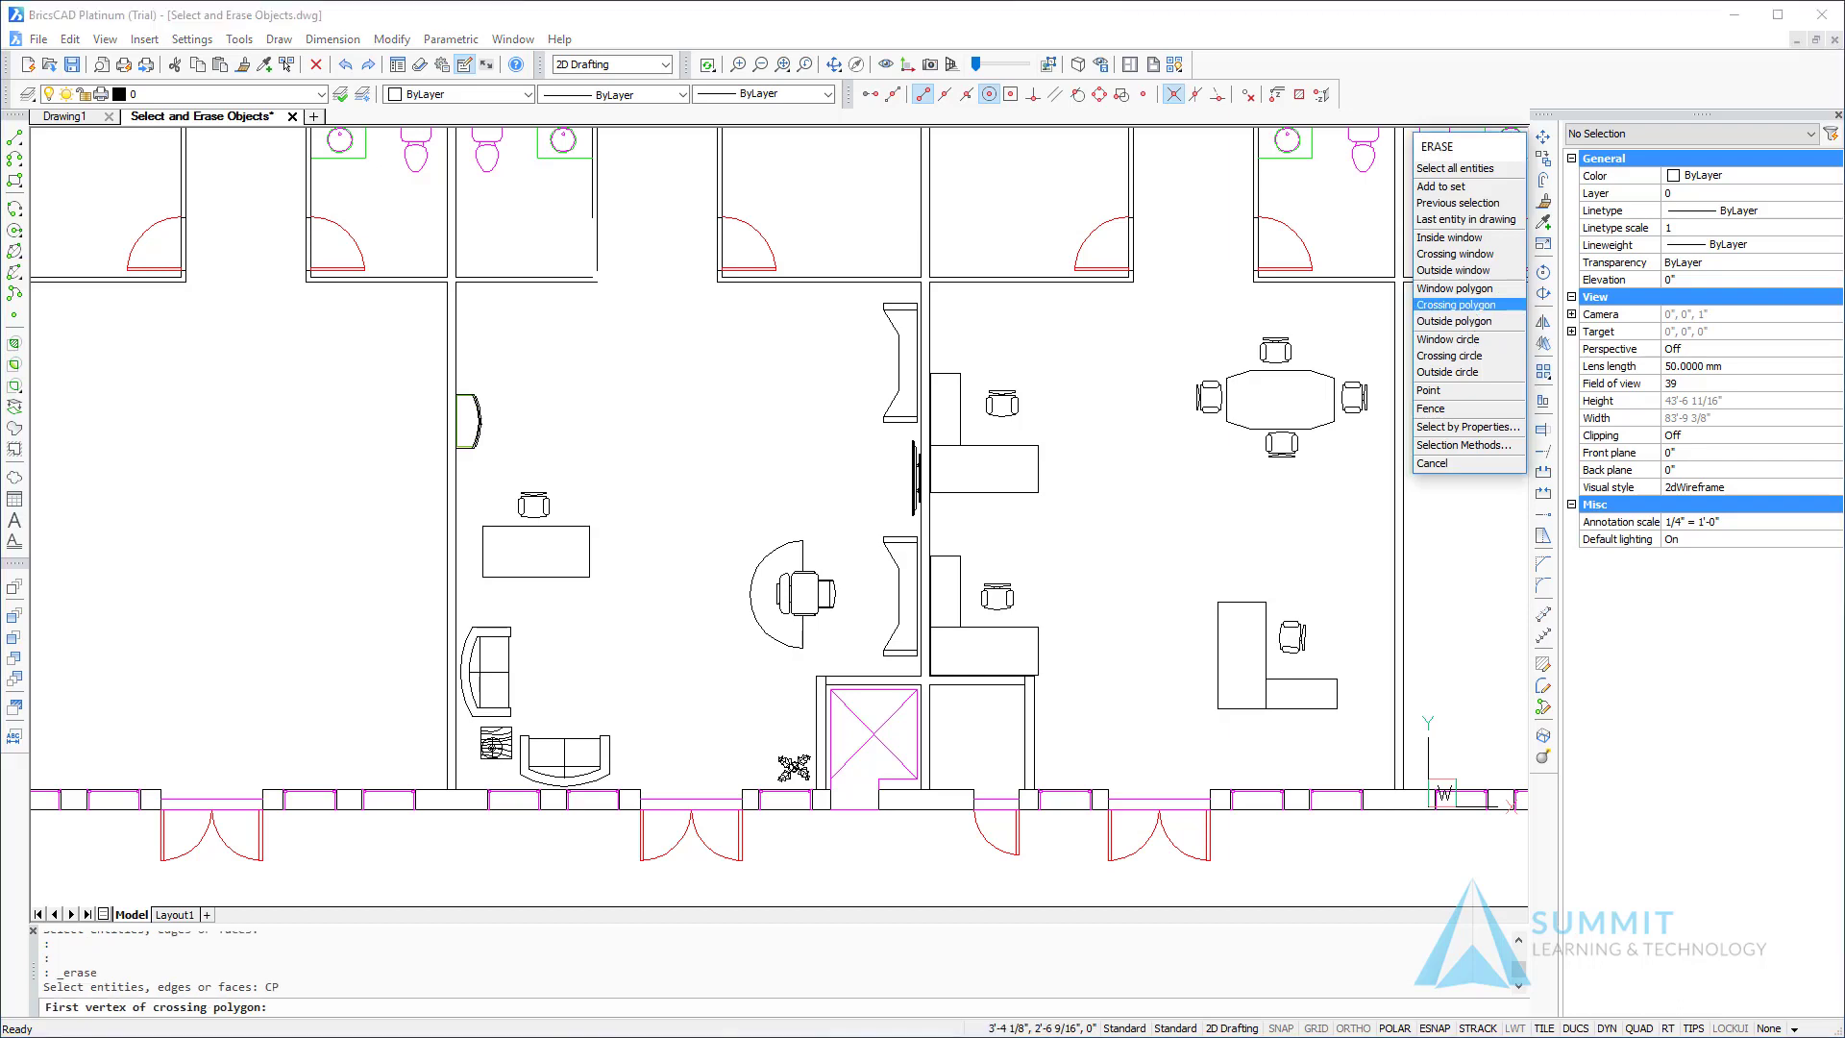
left_click(1021, 302)
left_click(1200, 289)
left_click(1176, 184)
left_click(1052, 160)
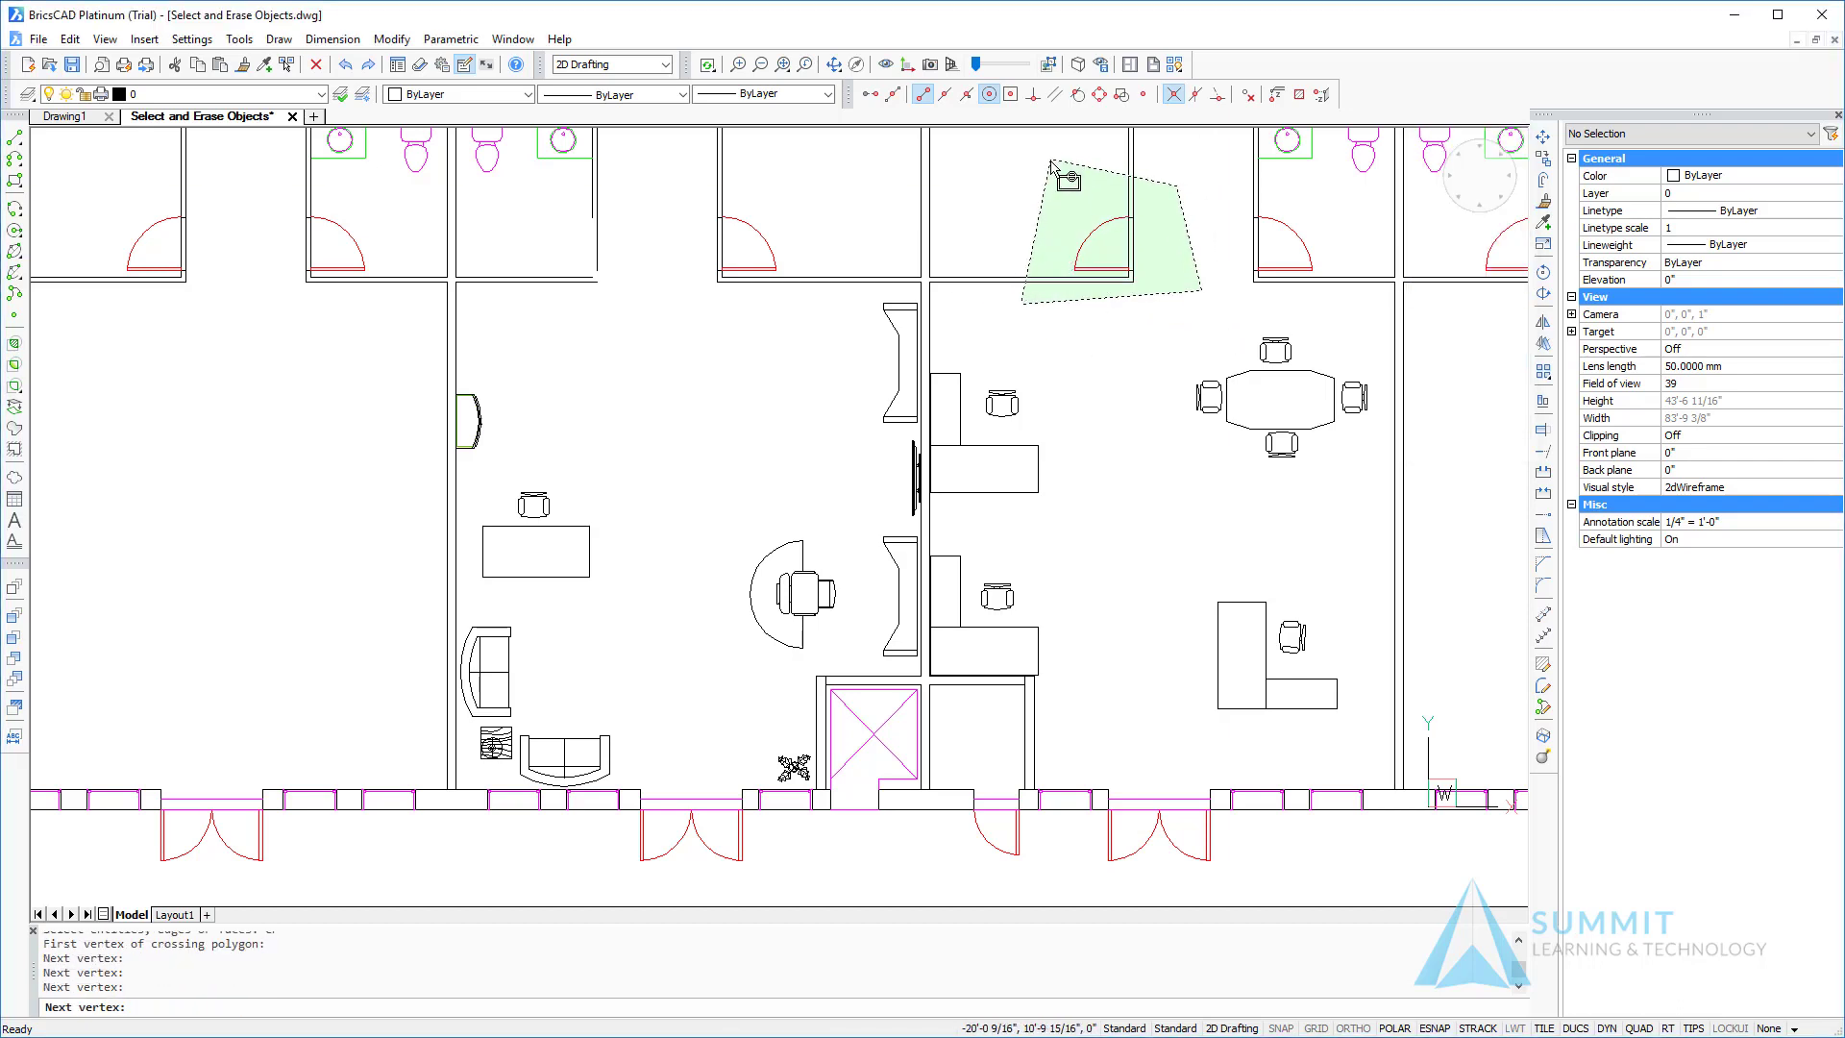
left_click(995, 228)
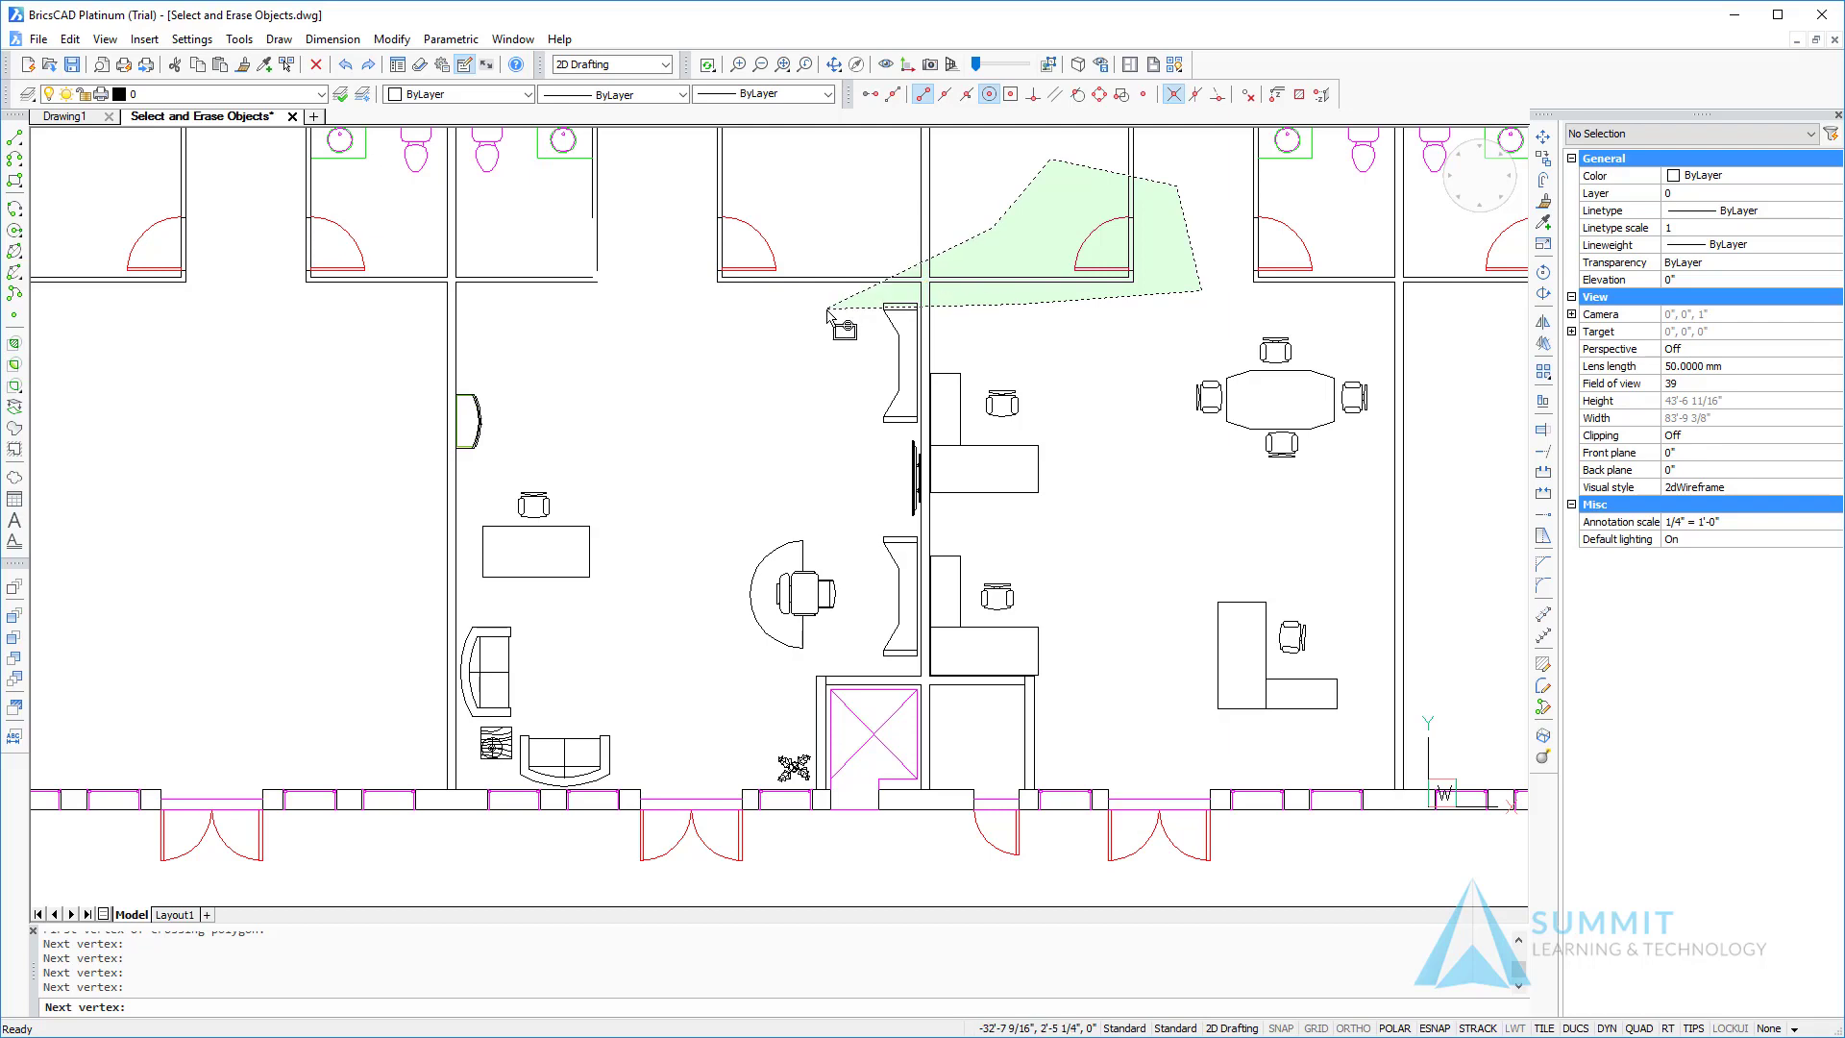
left_click(826, 310)
left_click(786, 464)
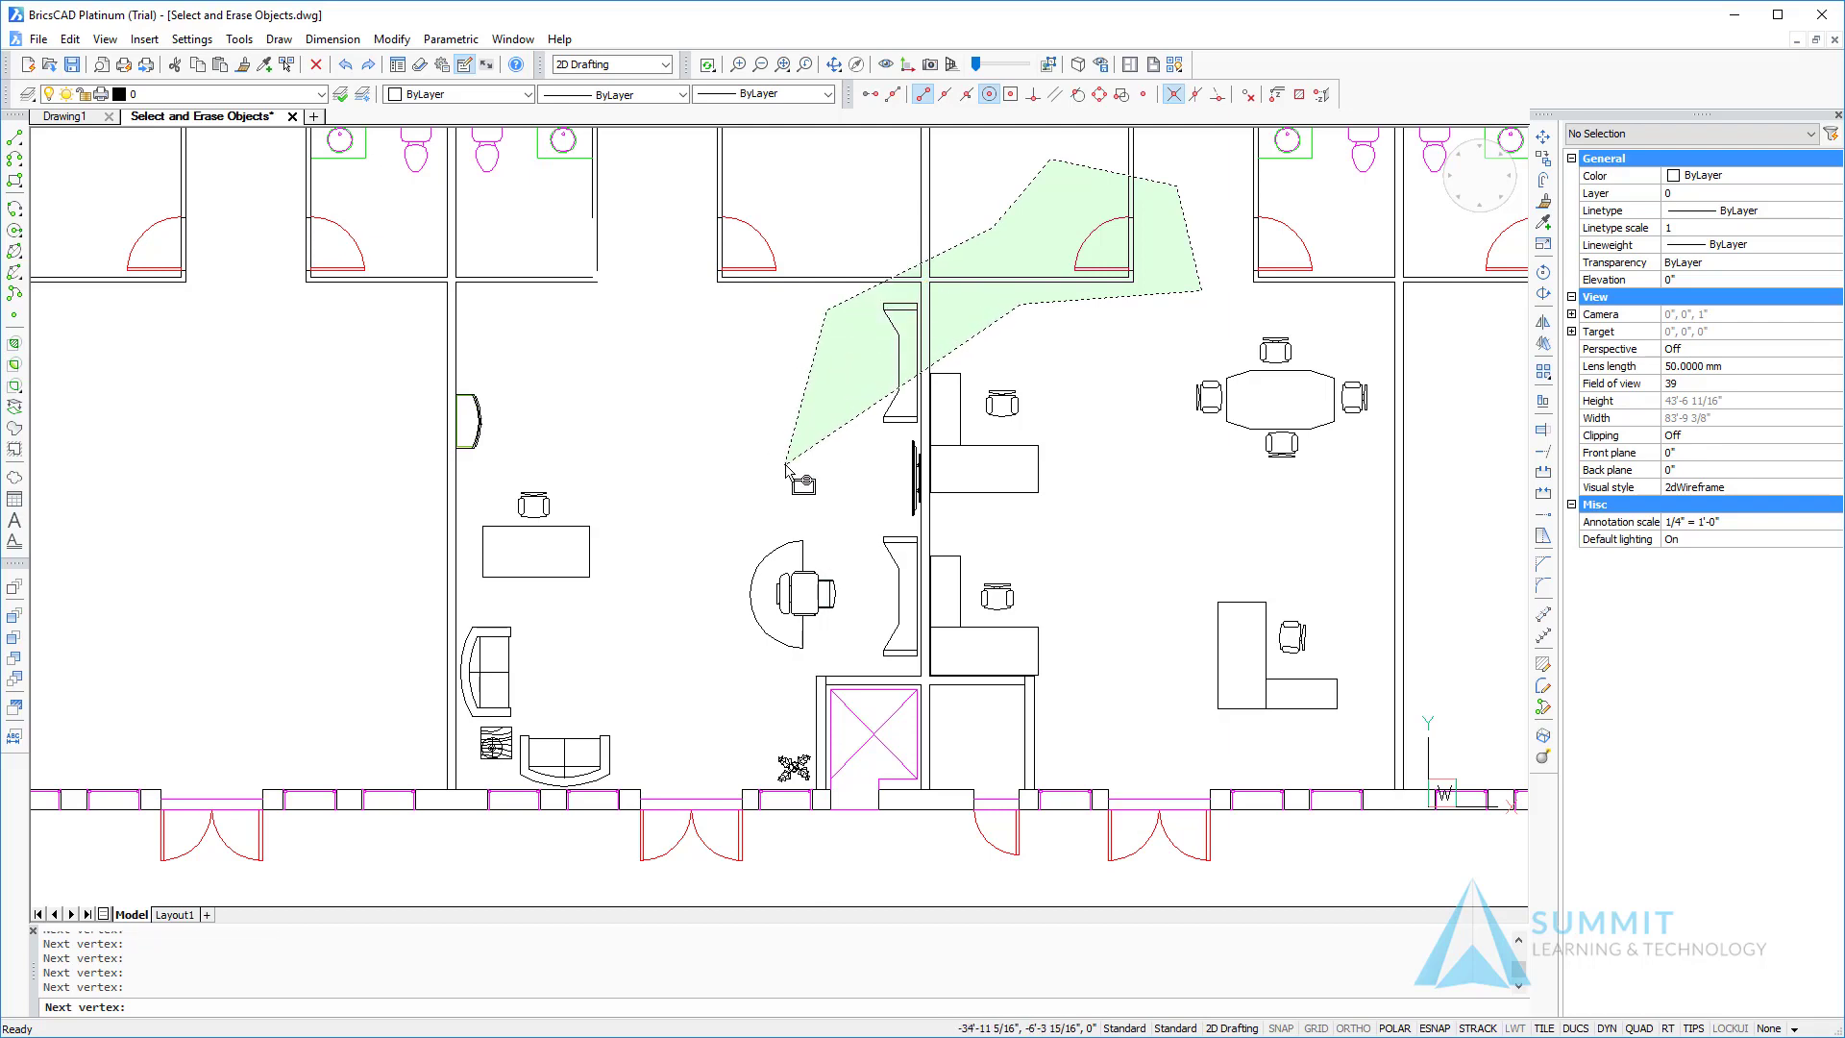
left_click(911, 421)
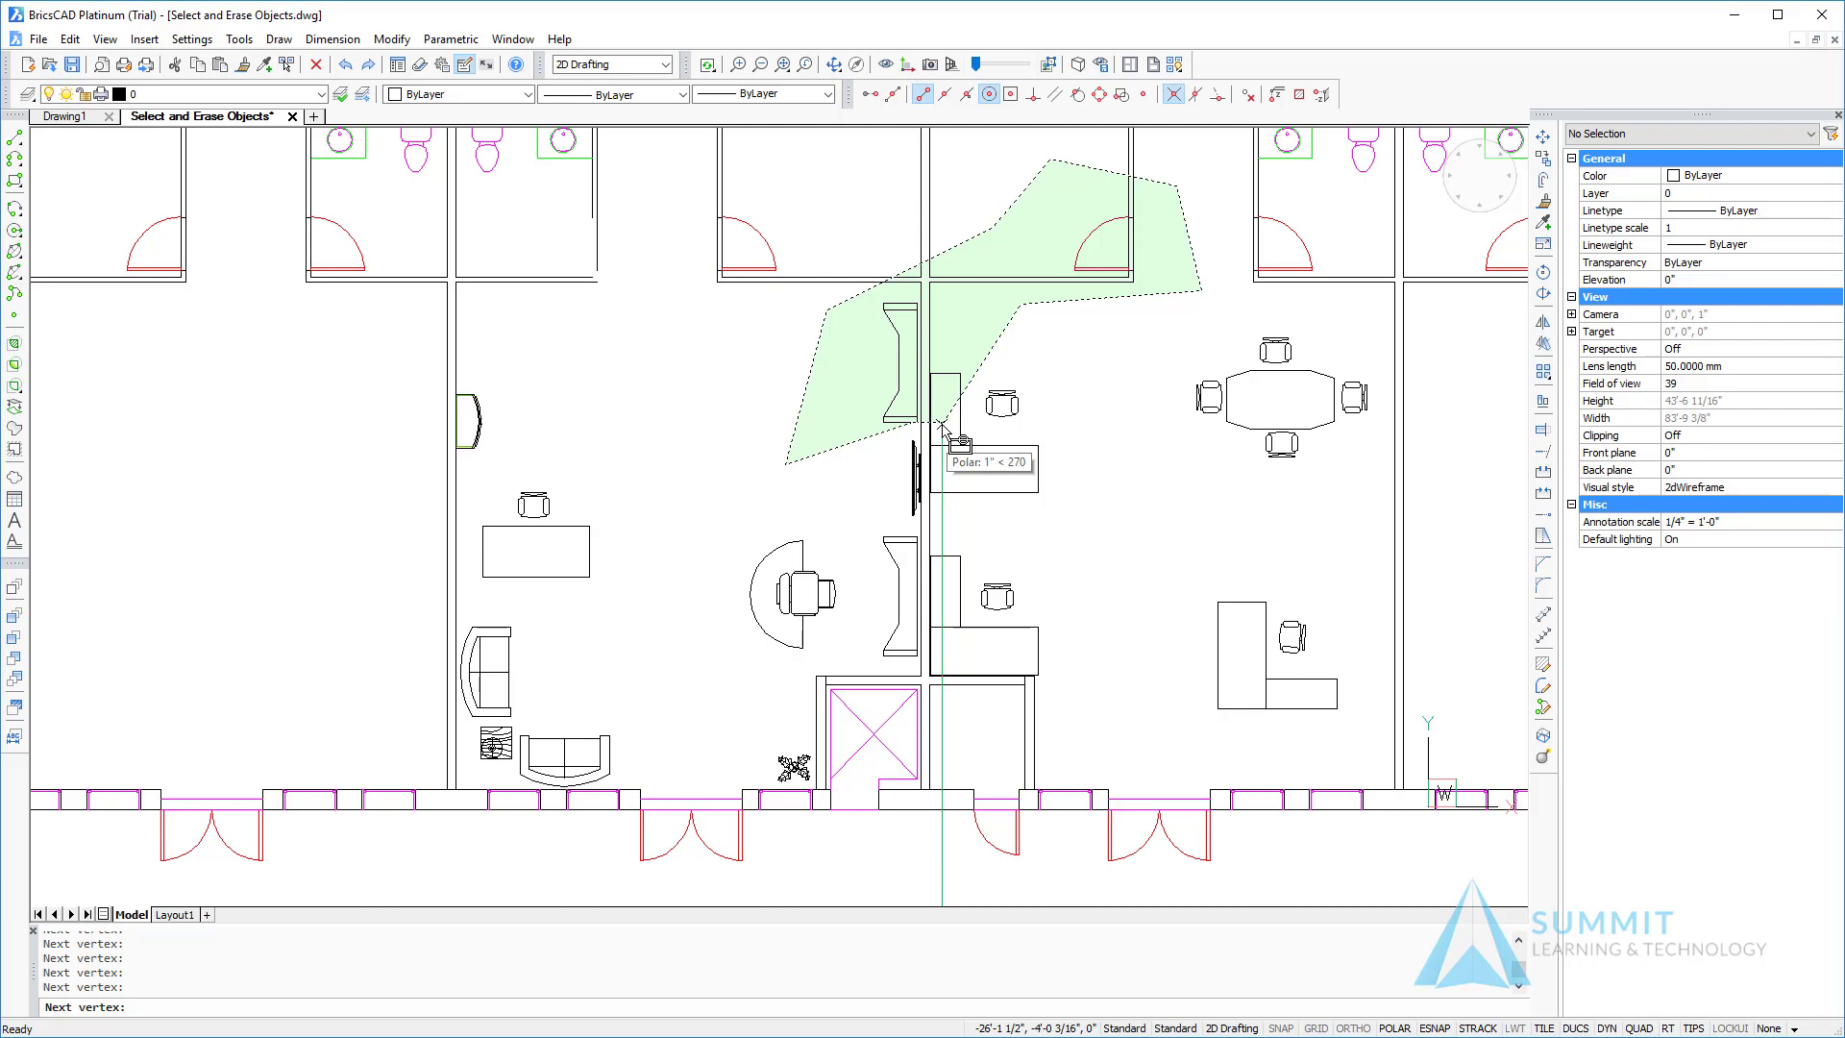
key("Return")
key("Return")
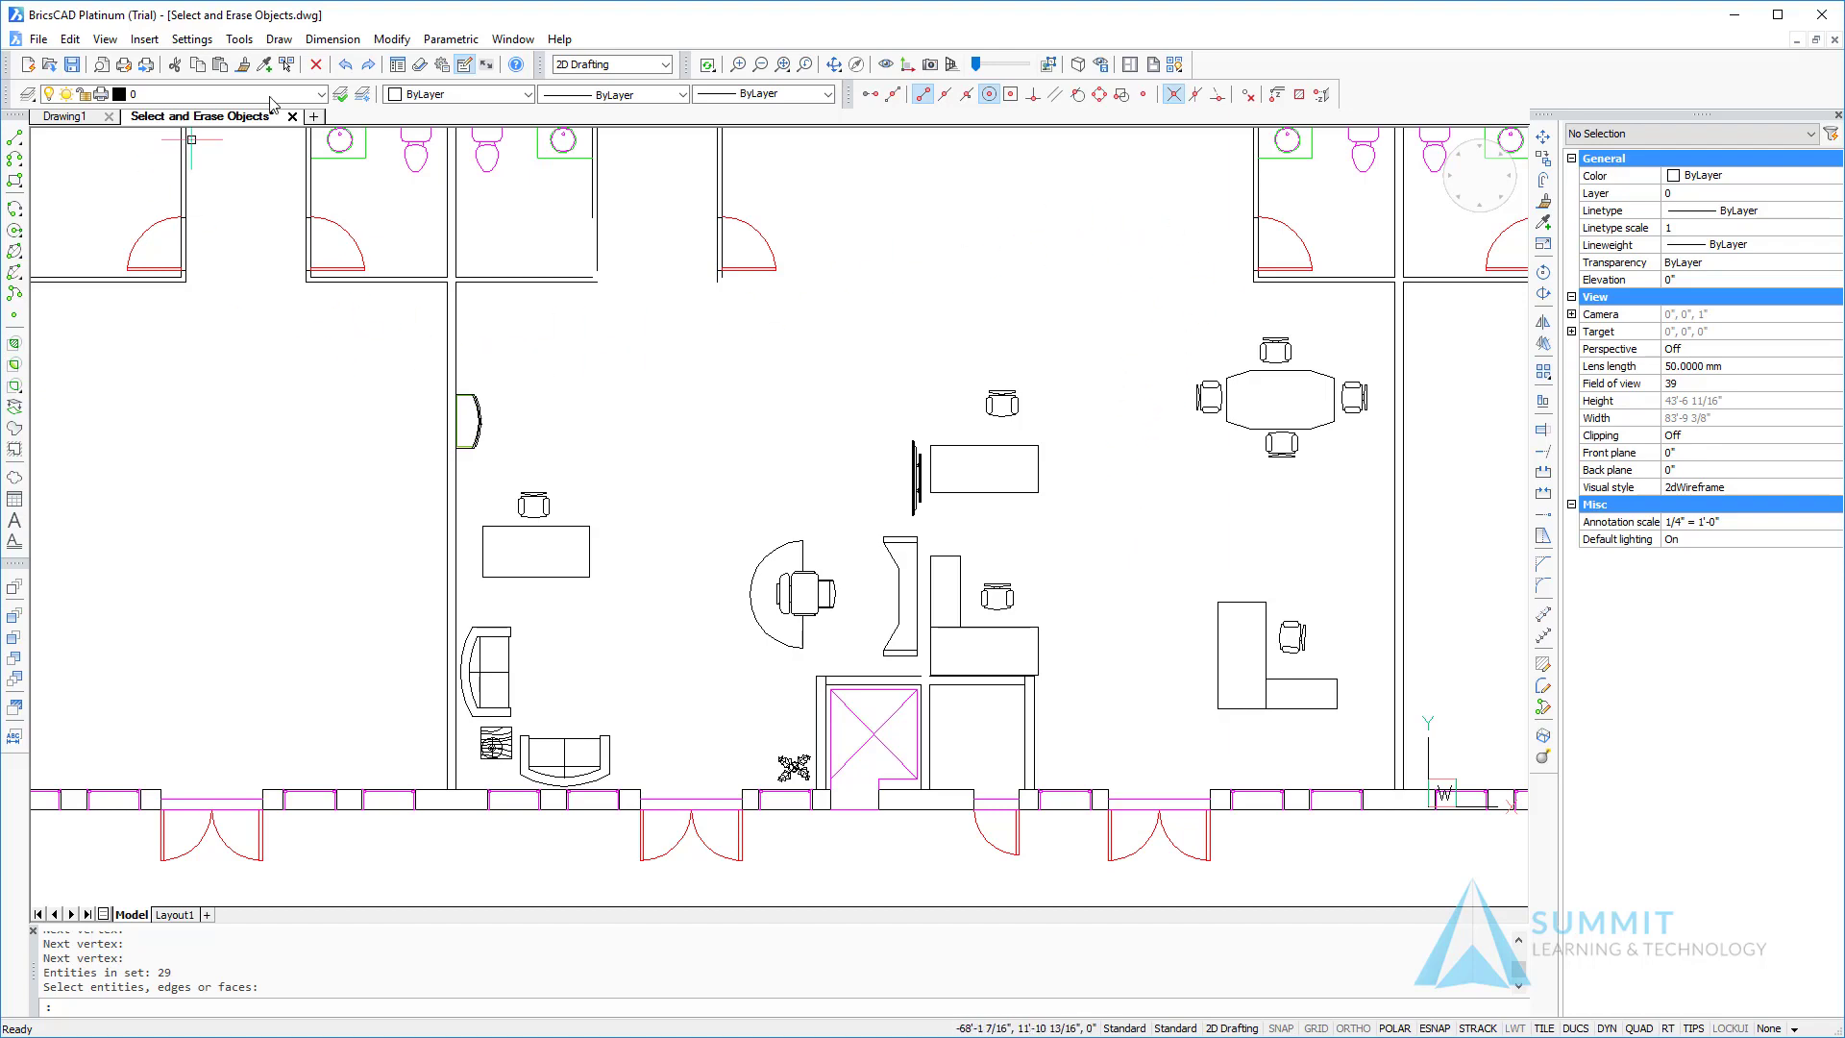
left_click(318, 66)
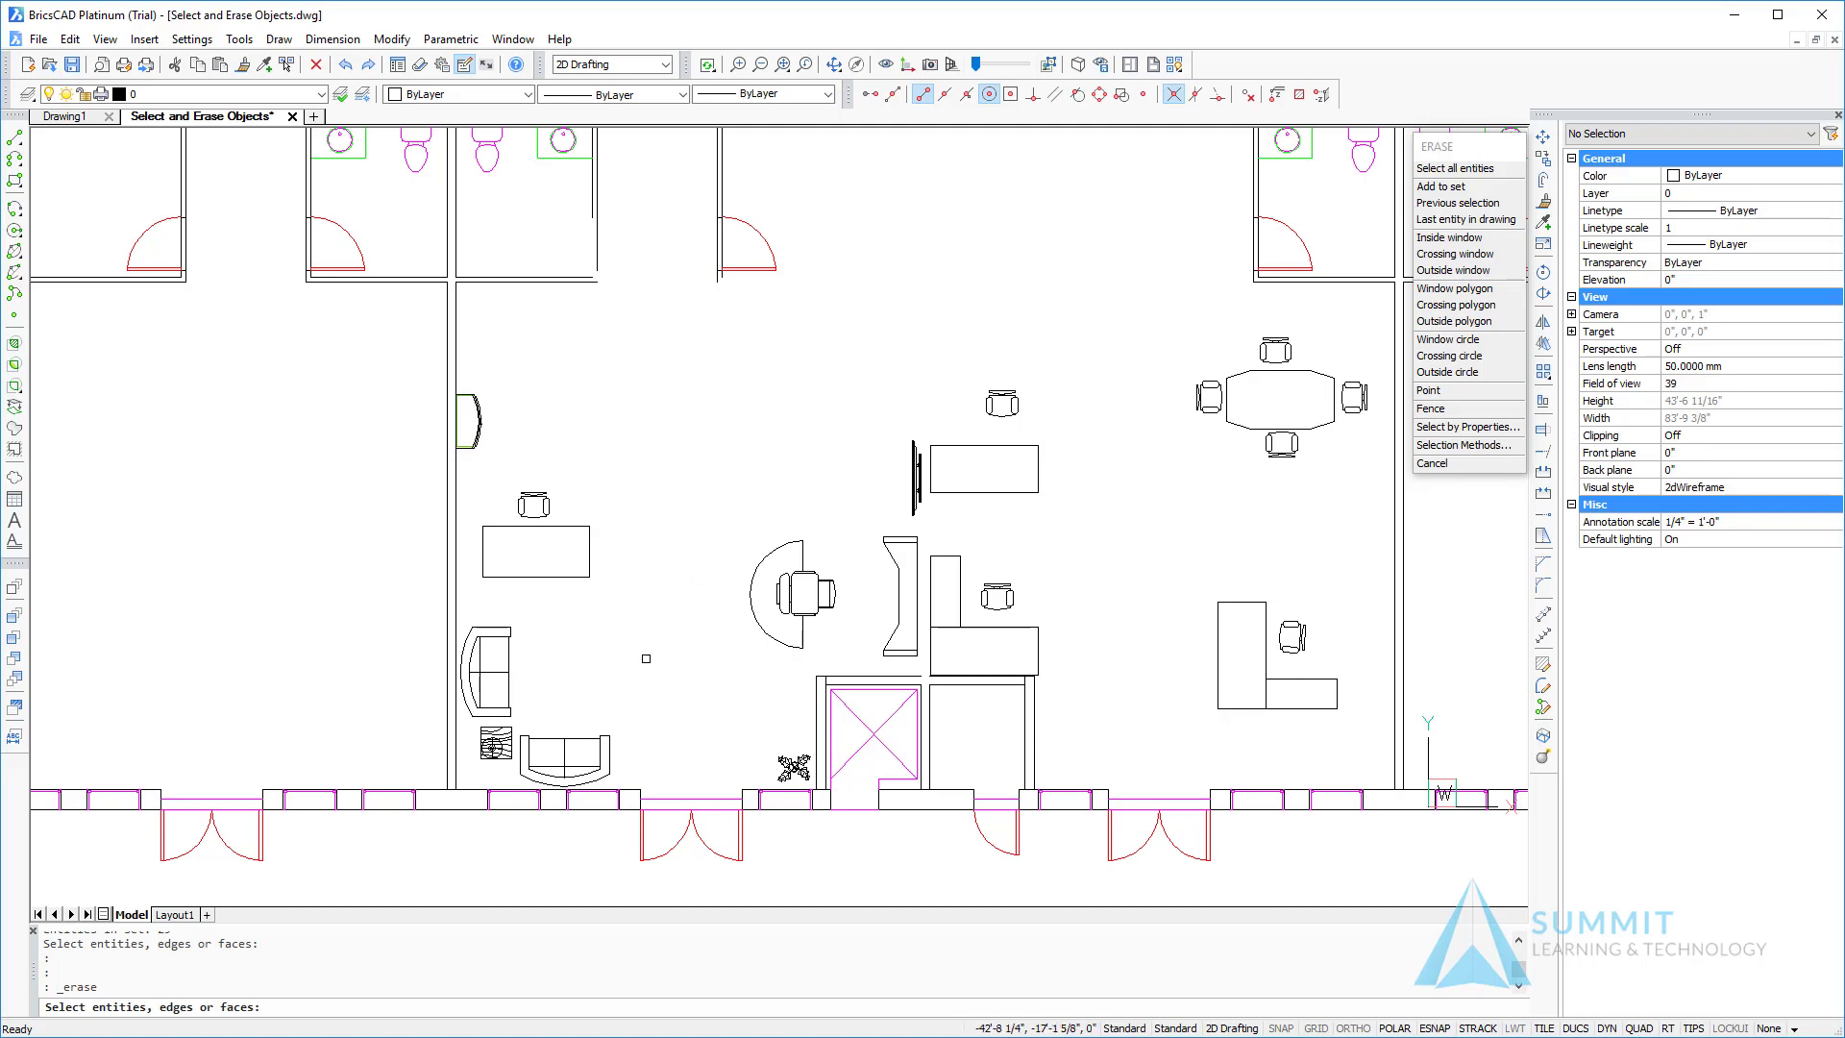
- Draw a fence line from the lower sofa up past the left desk
left_click(1475, 409)
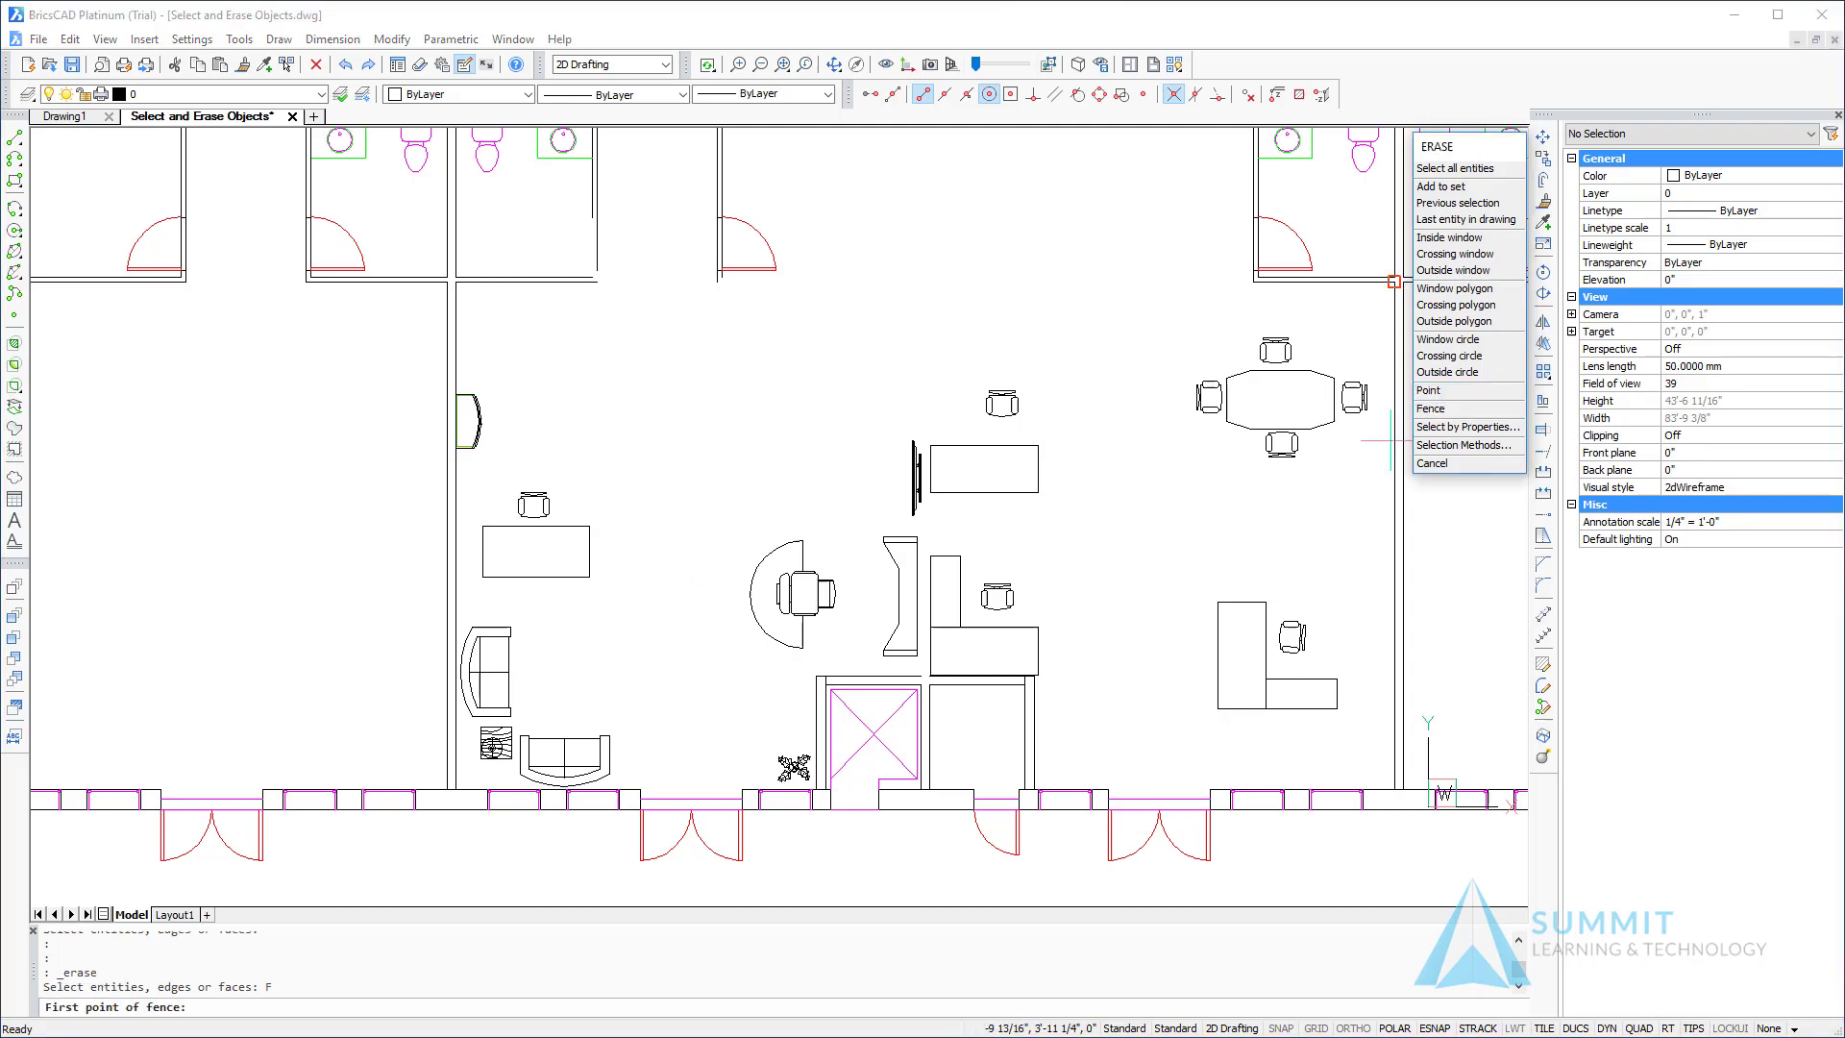
left_click(678, 746)
left_click(552, 746)
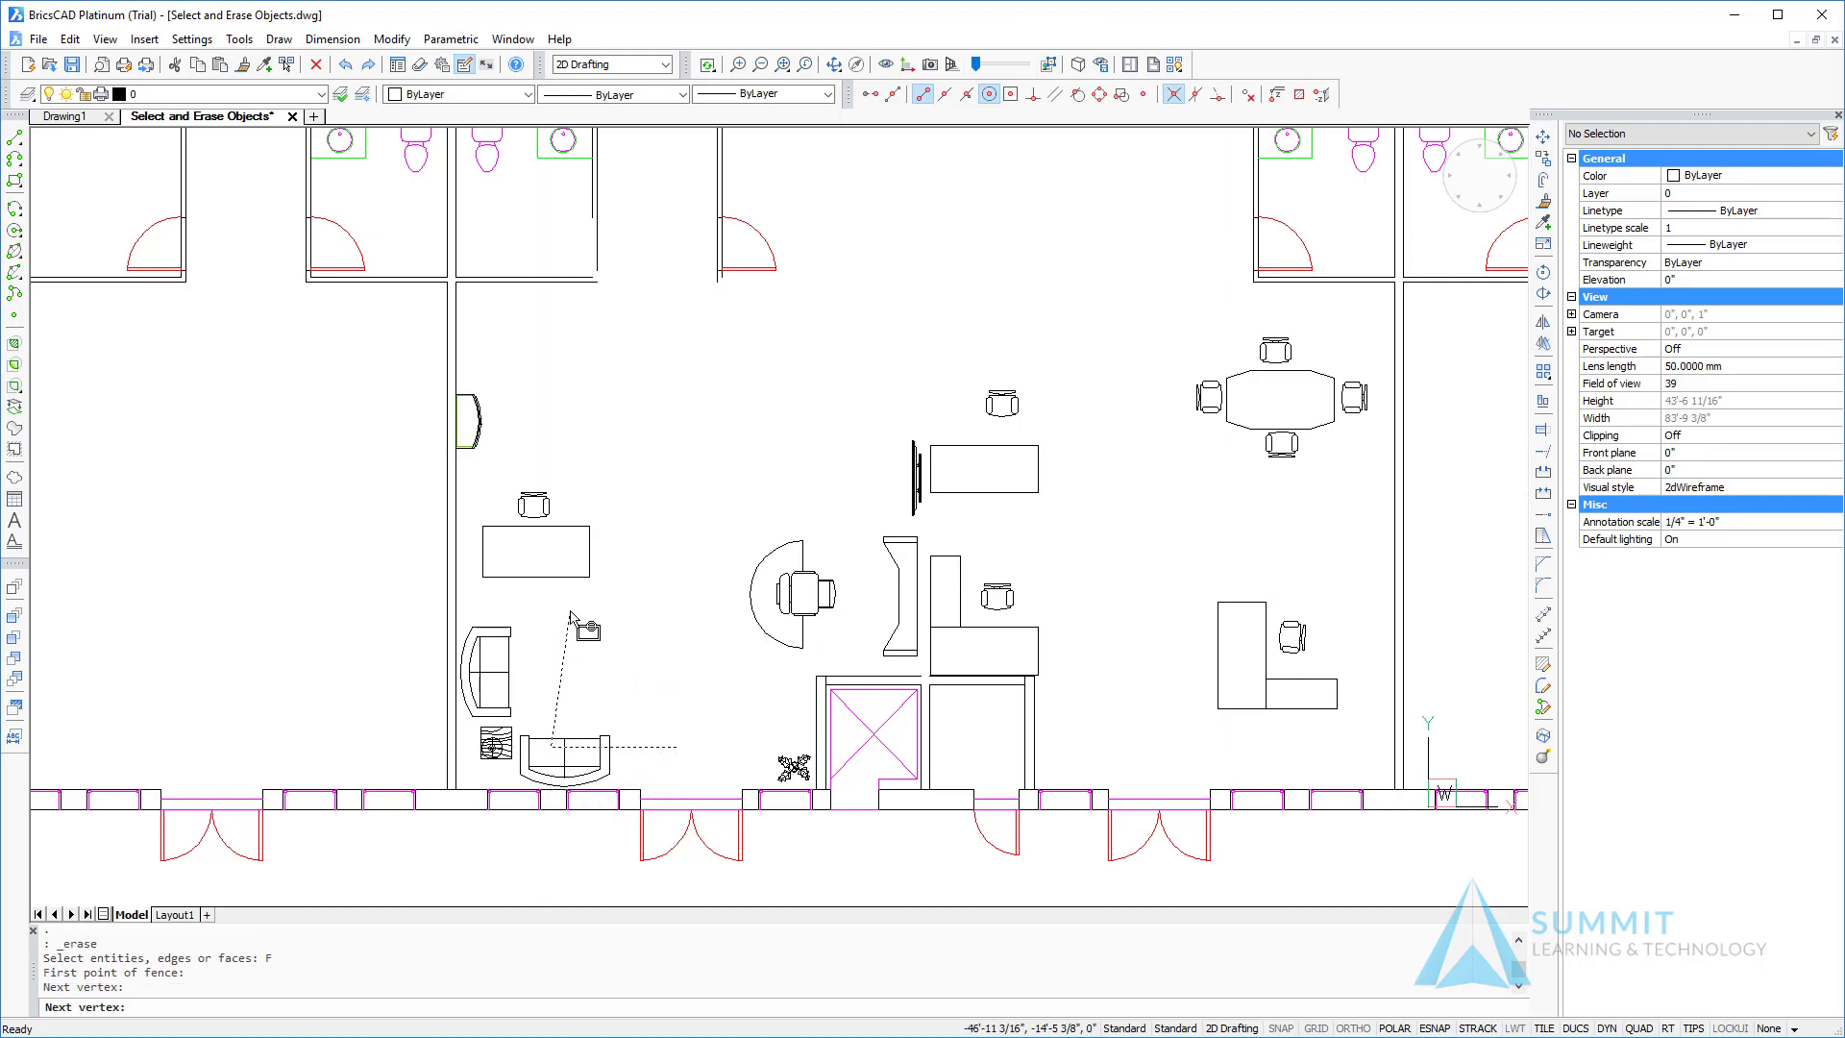
left_click(535, 608)
left_click(483, 526)
left_click(535, 329)
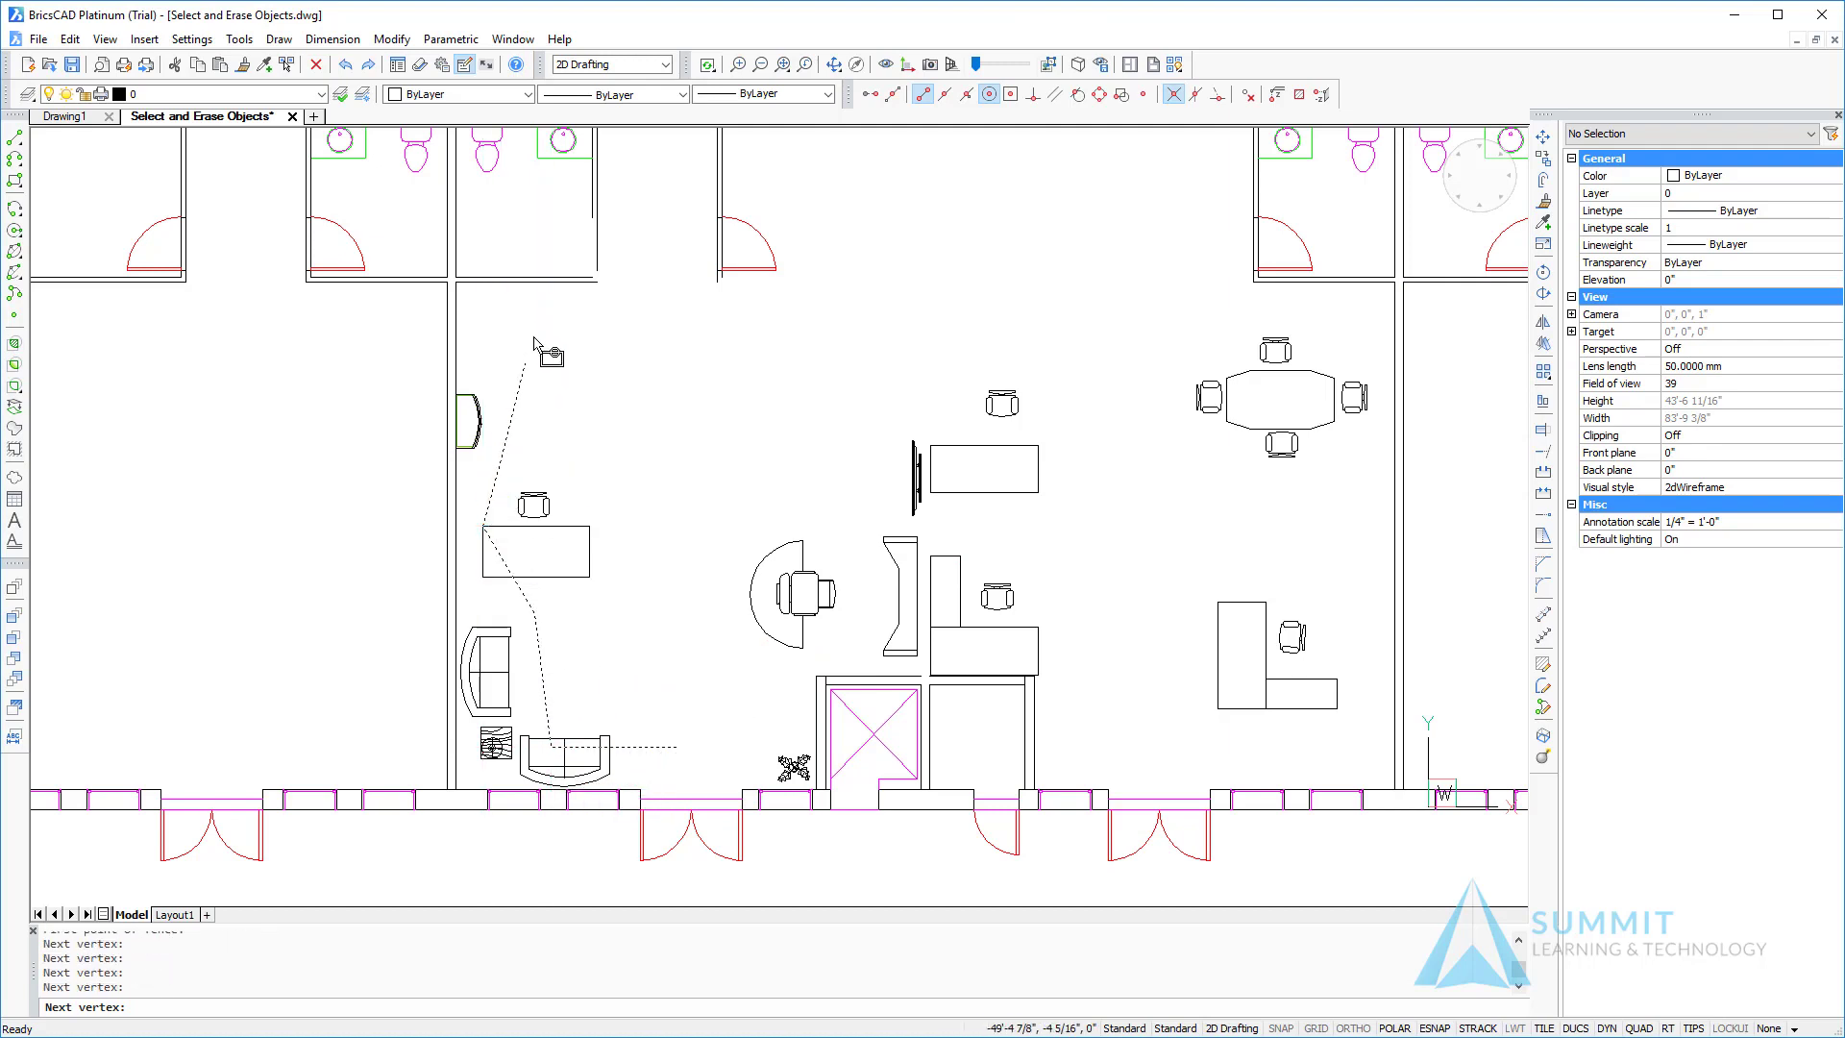
- Extend the fence through the top door, walls and conference table, erasing 14 entities
left_click(642, 288)
left_click(855, 183)
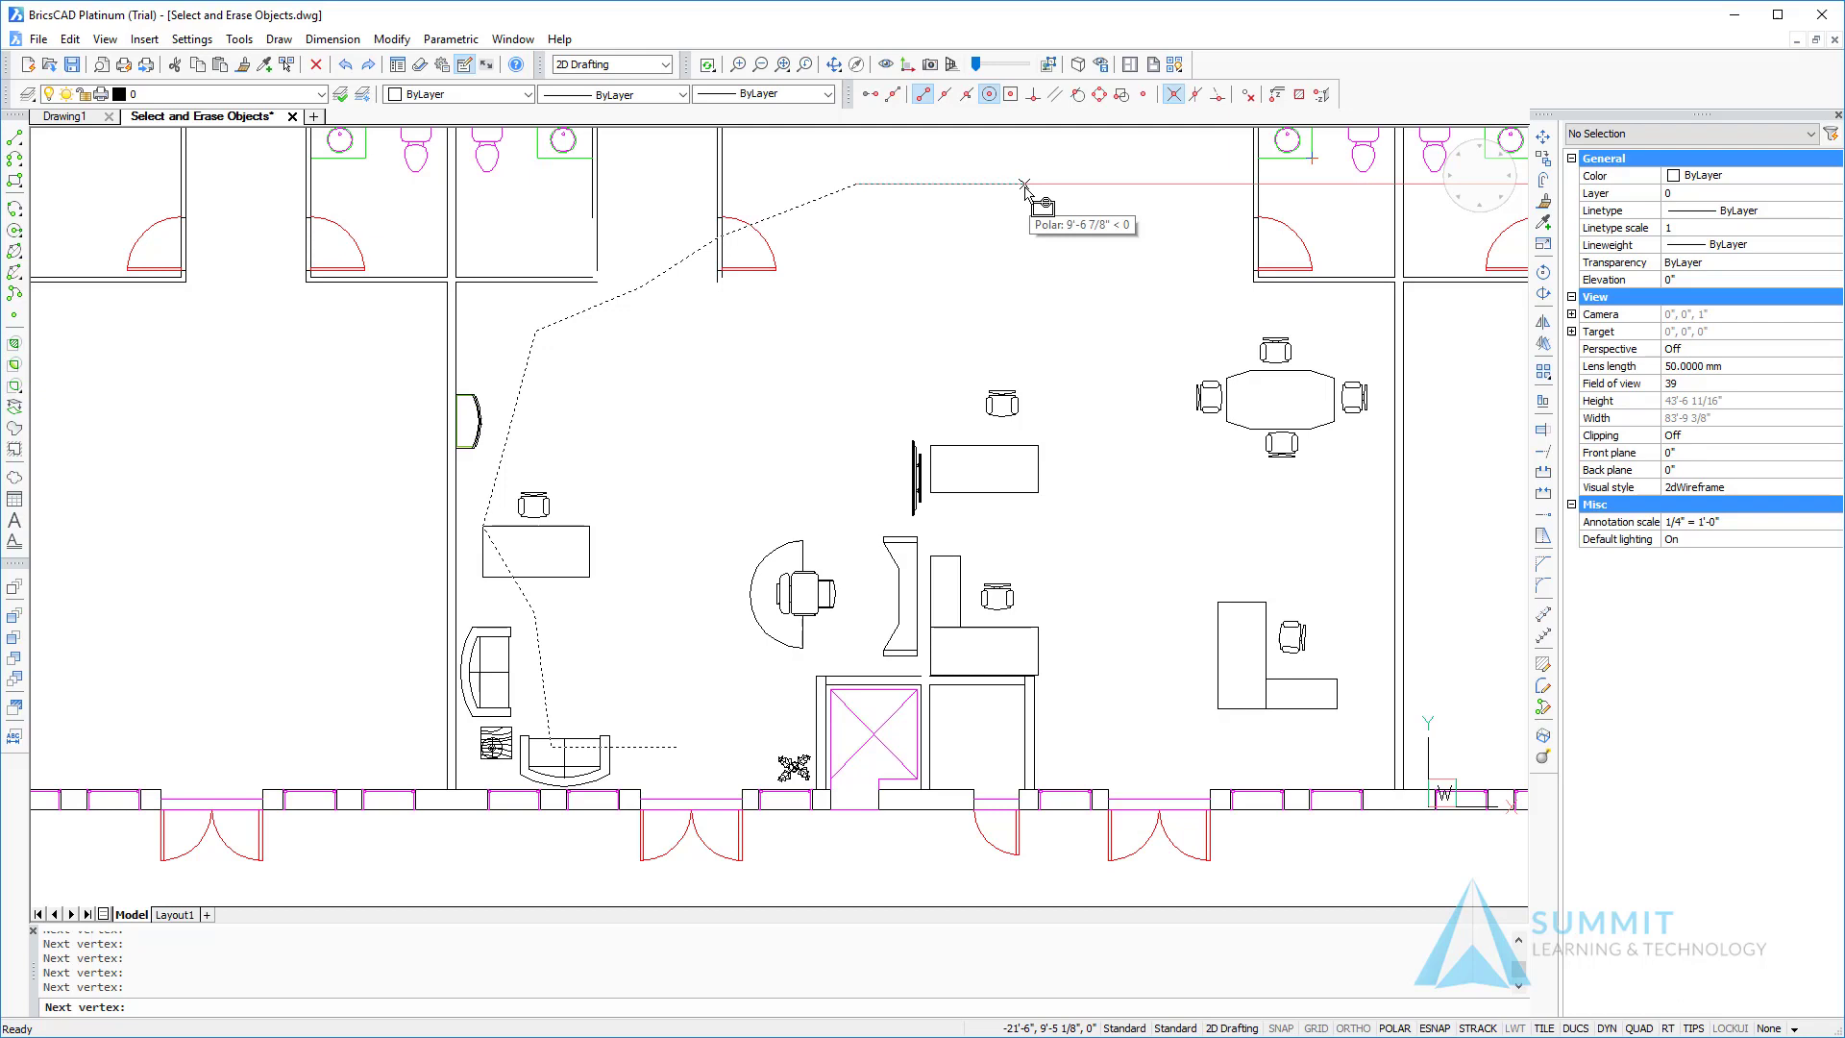
left_click(1335, 184)
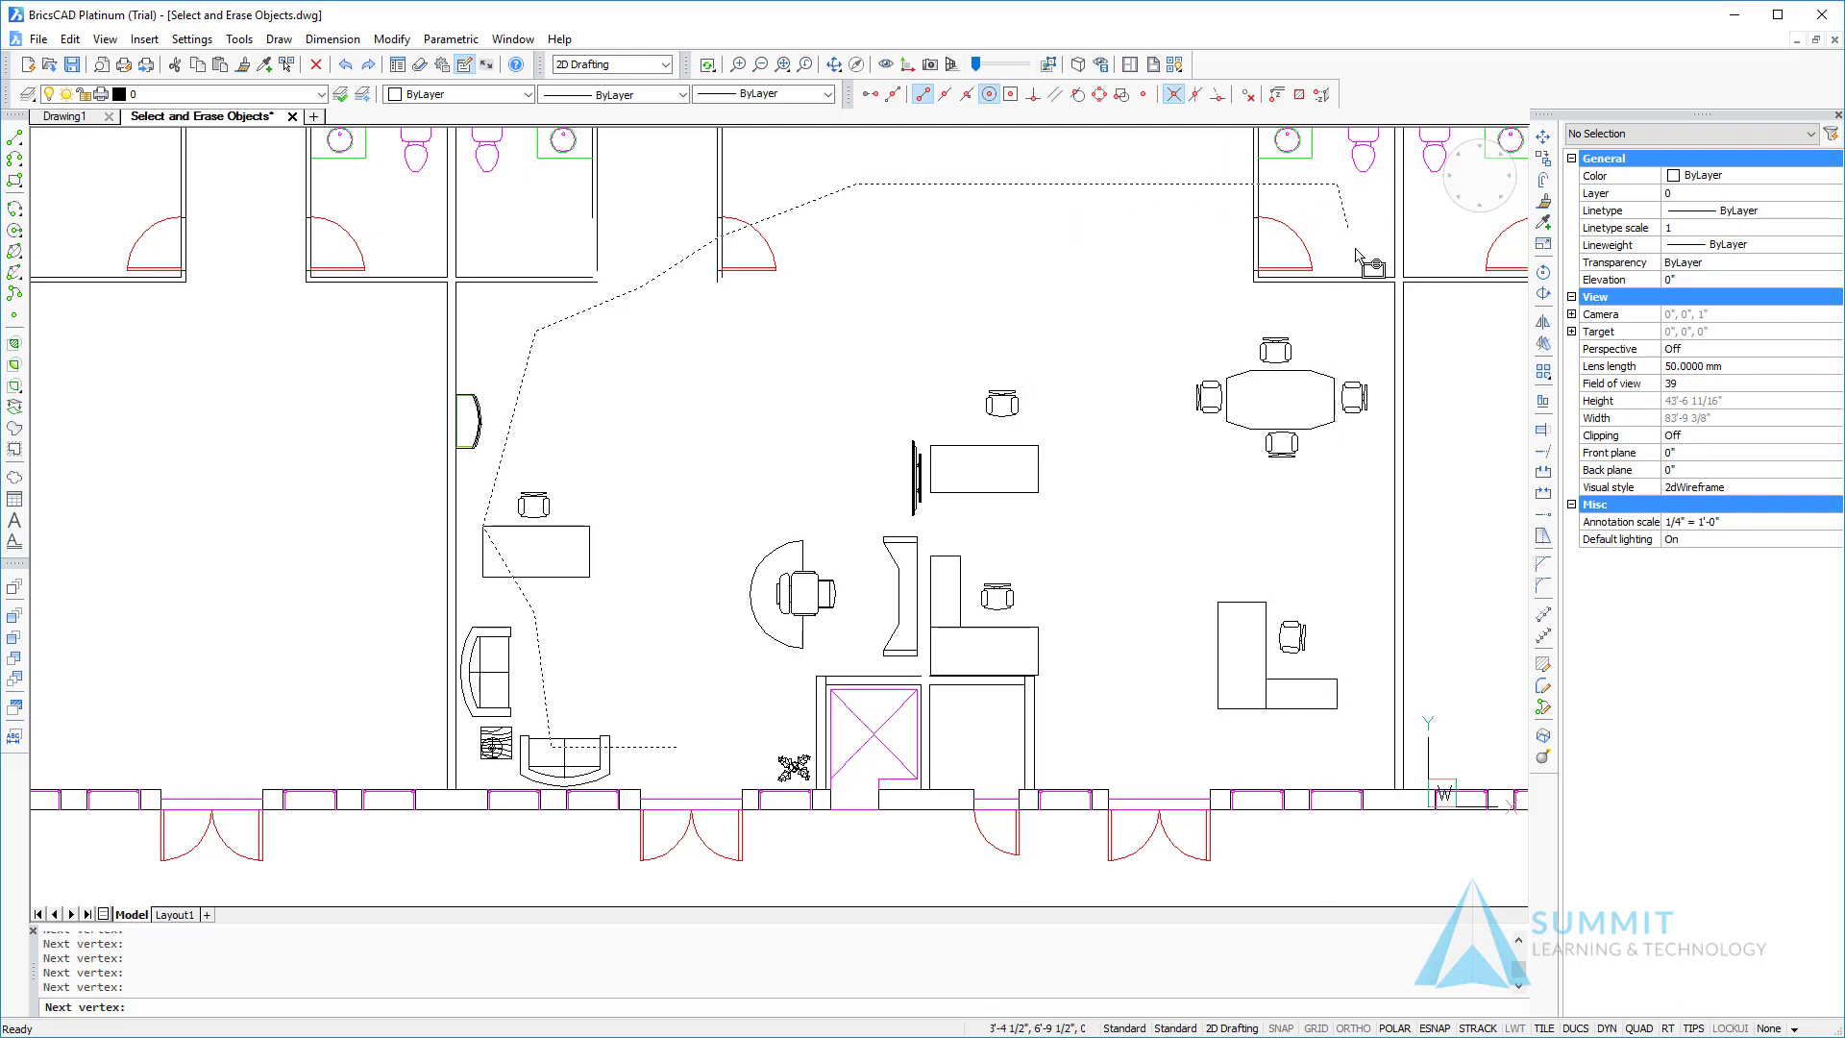
left_click(1358, 323)
left_click(1248, 306)
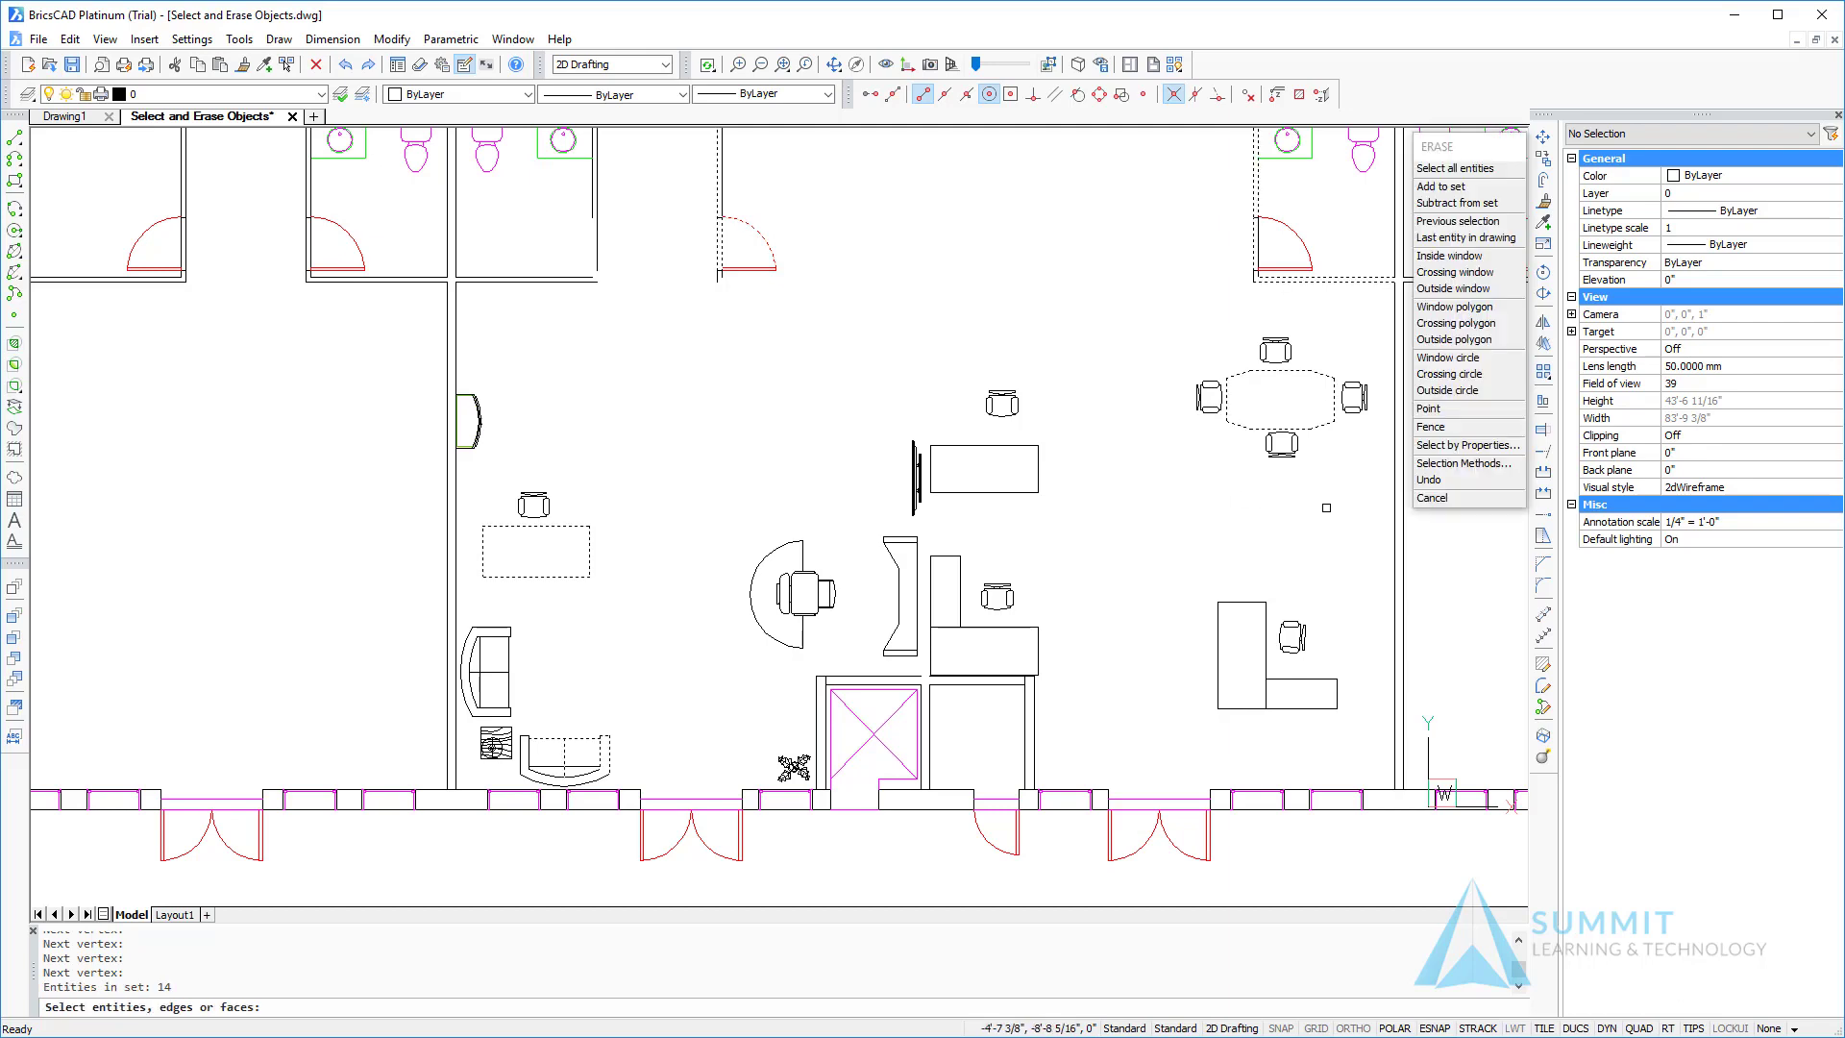
key("Return")
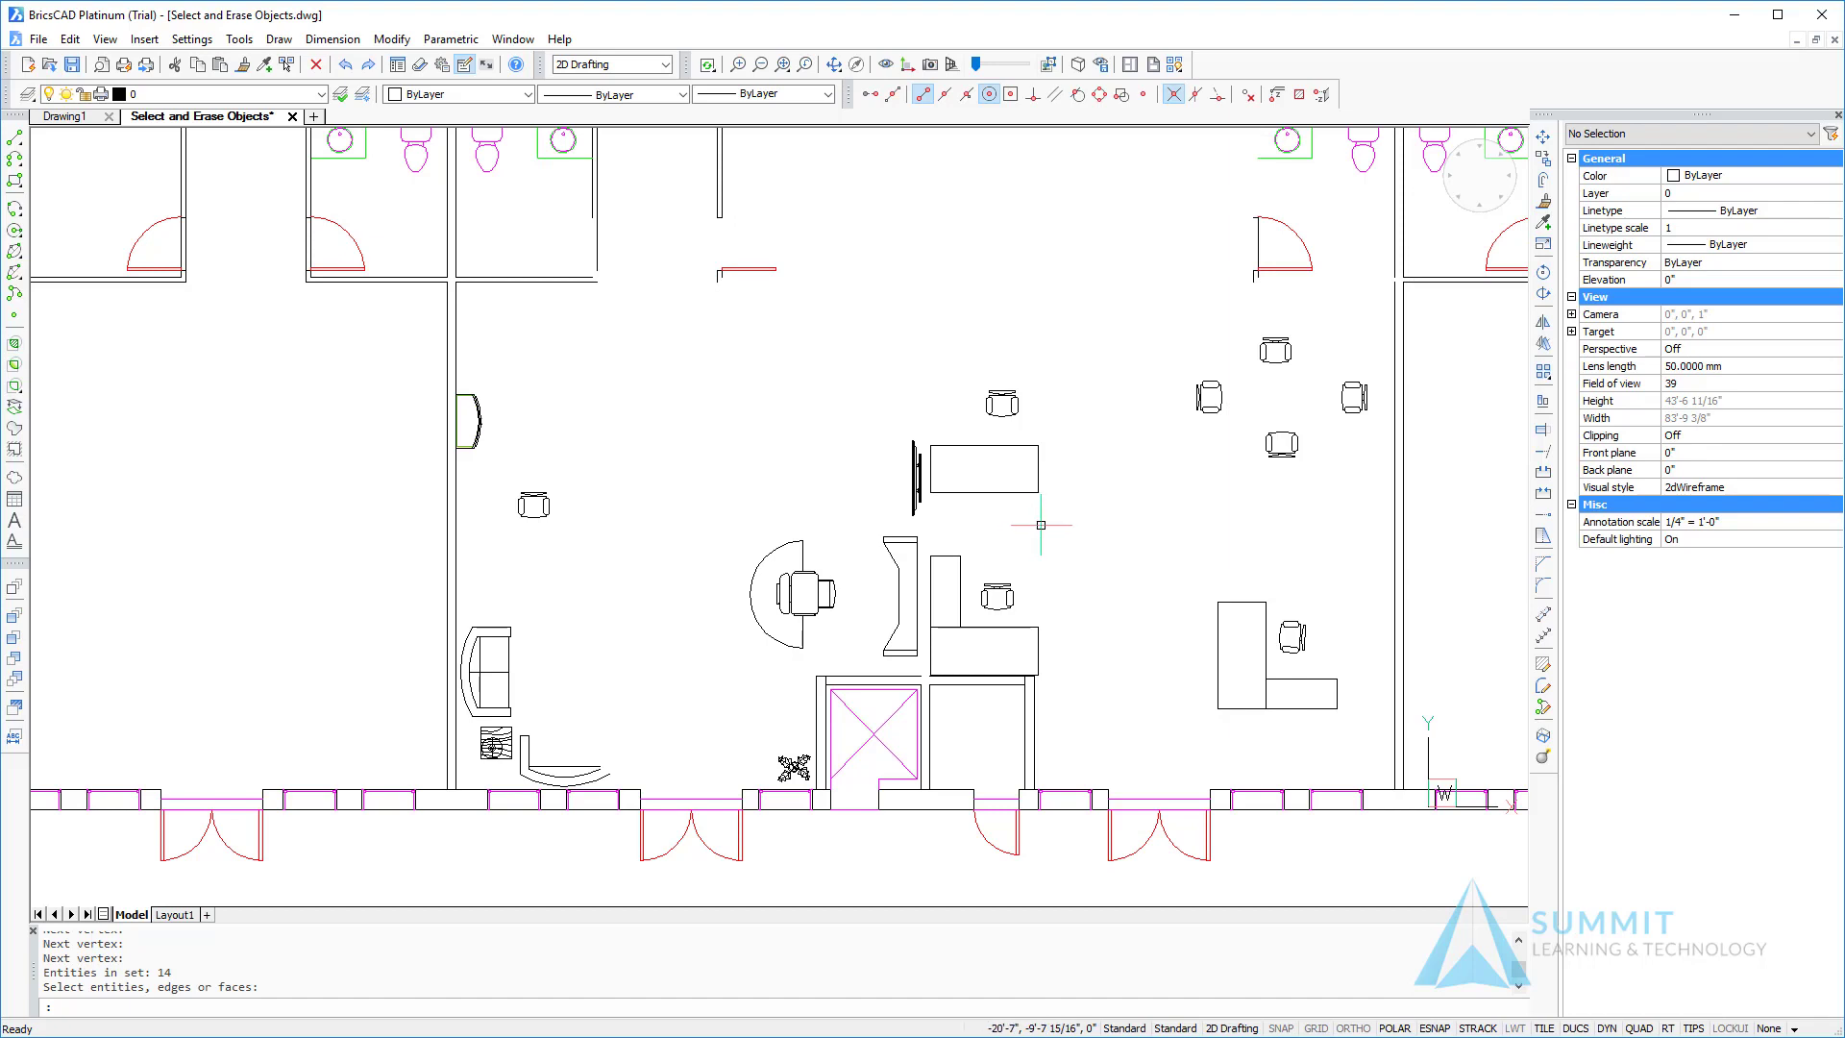